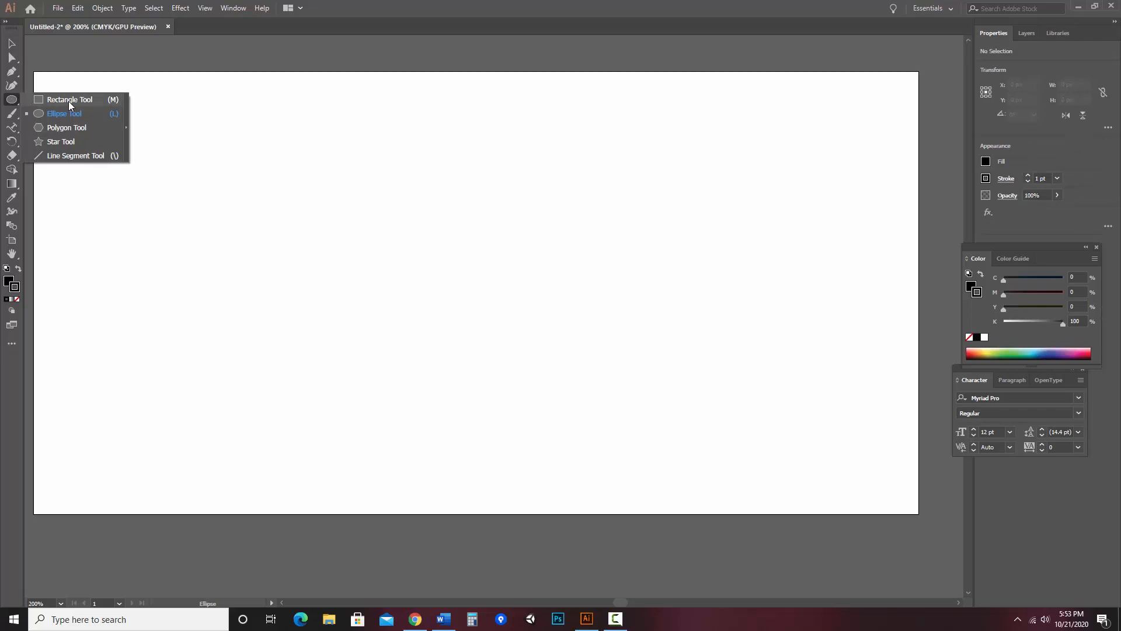
# Draw a rectangle with the Rectangle tool and give it a blue fill of 2511EF in the Color Picker
pyautogui.click(69, 99)
pyautogui.moveTo(155, 163); pyautogui.dragTo(397, 380)
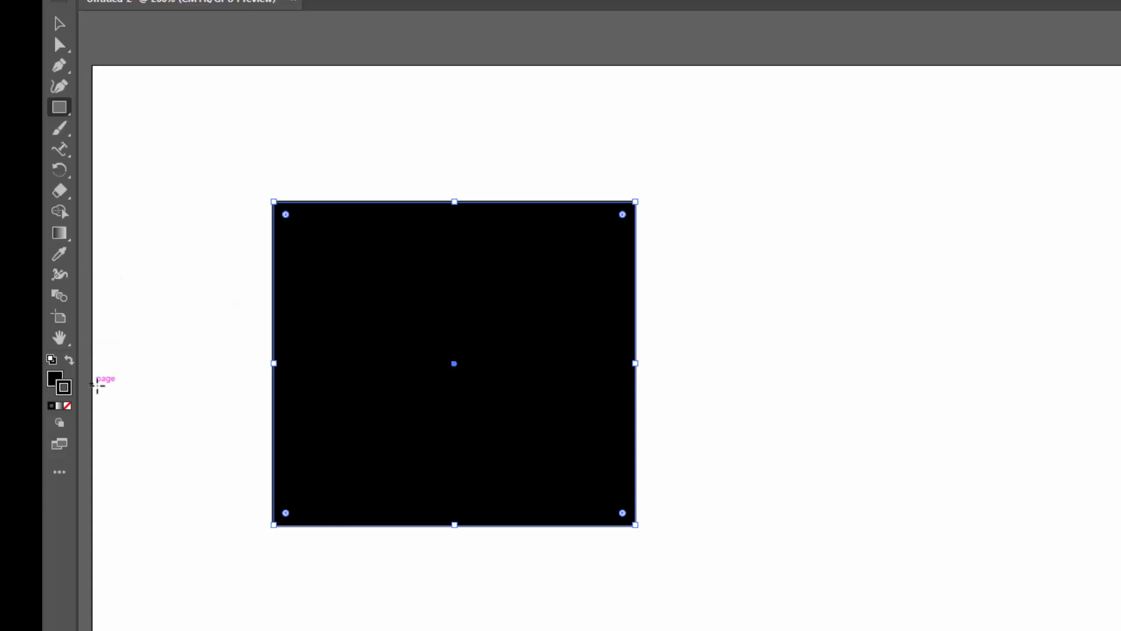
pyautogui.click(52, 381)
pyautogui.doubleClick(55, 380)
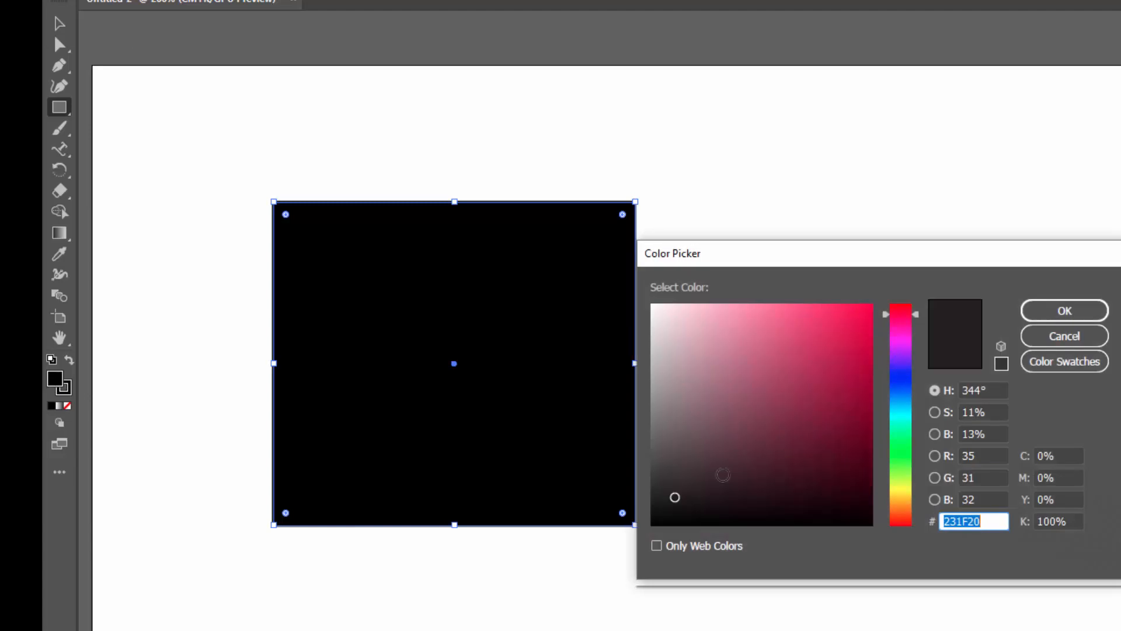
pyautogui.moveTo(914, 316); pyautogui.dragTo(911, 374)
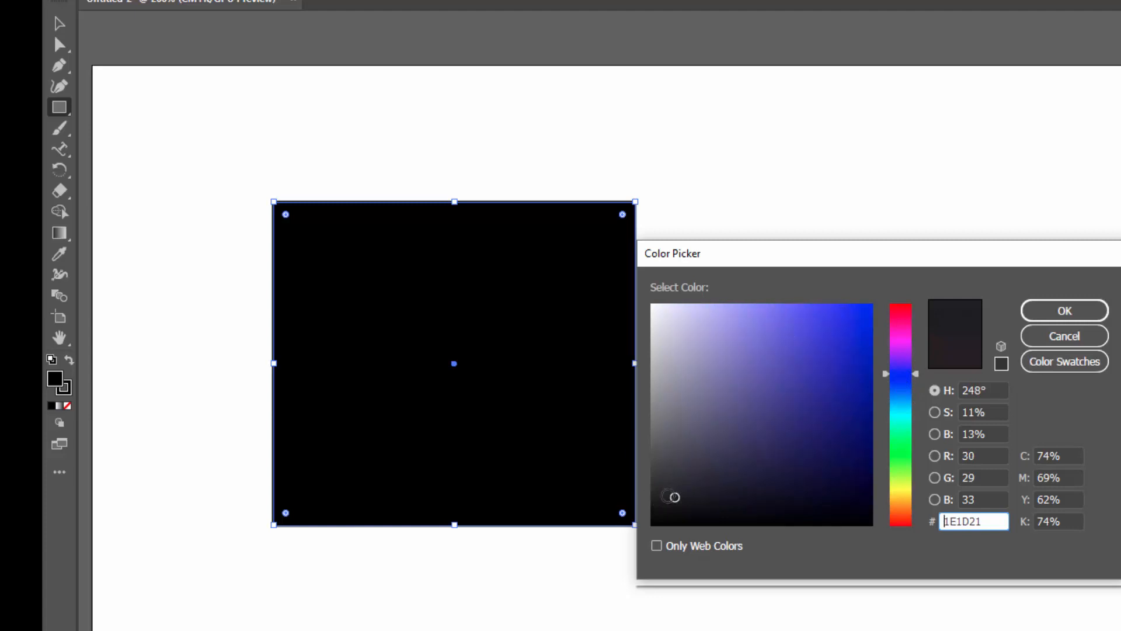
pyautogui.moveTo(675, 496)
pyautogui.mouseDown()
pyautogui.moveTo(843, 332)
pyautogui.moveTo(771, 318)
pyautogui.moveTo(833, 392)
pyautogui.moveTo(839, 317)
pyautogui.moveTo(857, 317)
pyautogui.mouseUp()
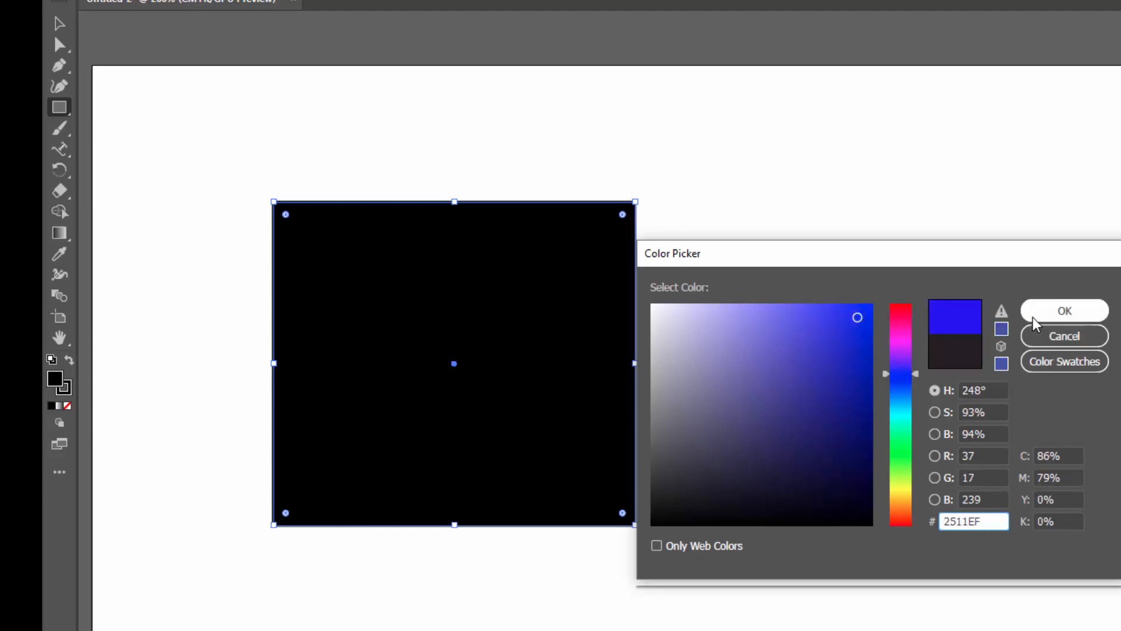
pyautogui.click(1032, 316)
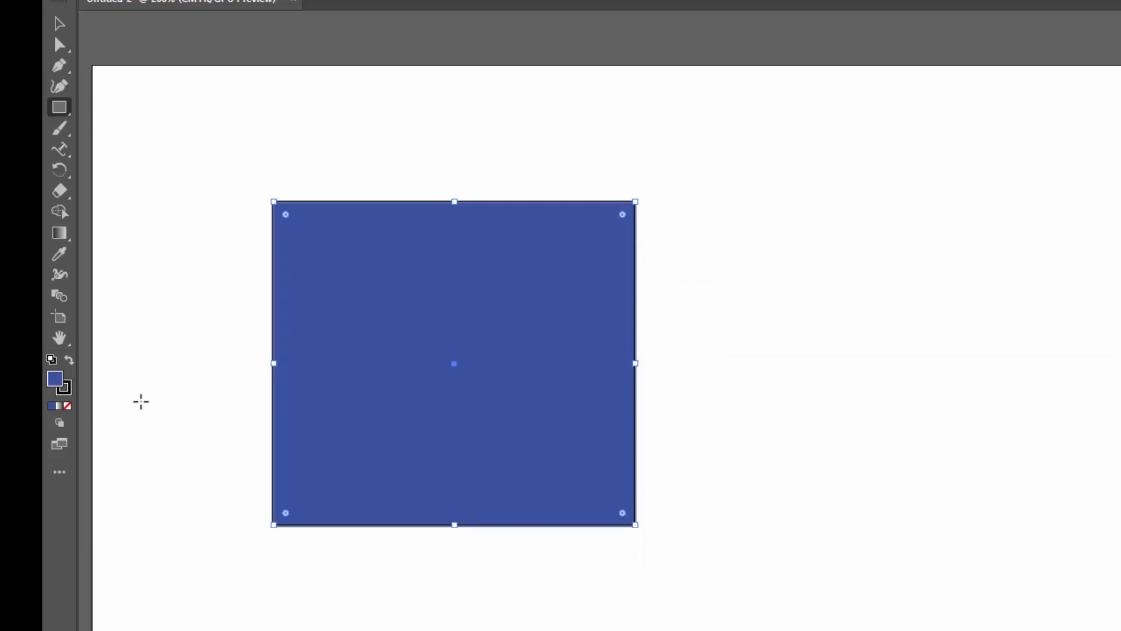
# Replace the rectangle's solid fill with the default gradient fill and bring the Gradient panel into view
pyautogui.click(68, 405)
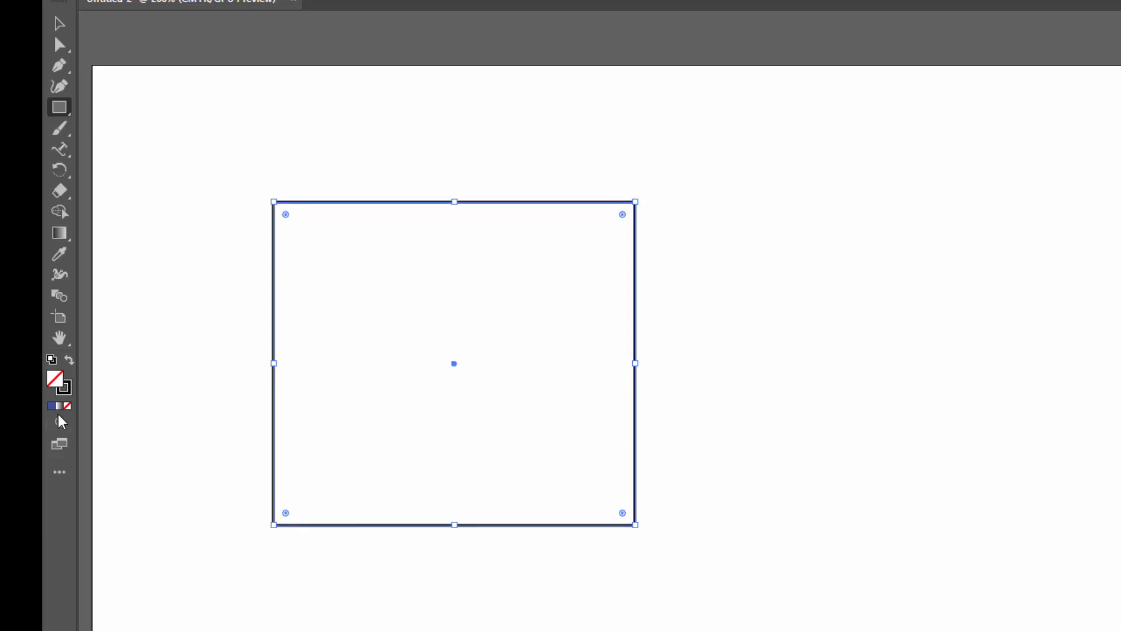
pyautogui.click(58, 406)
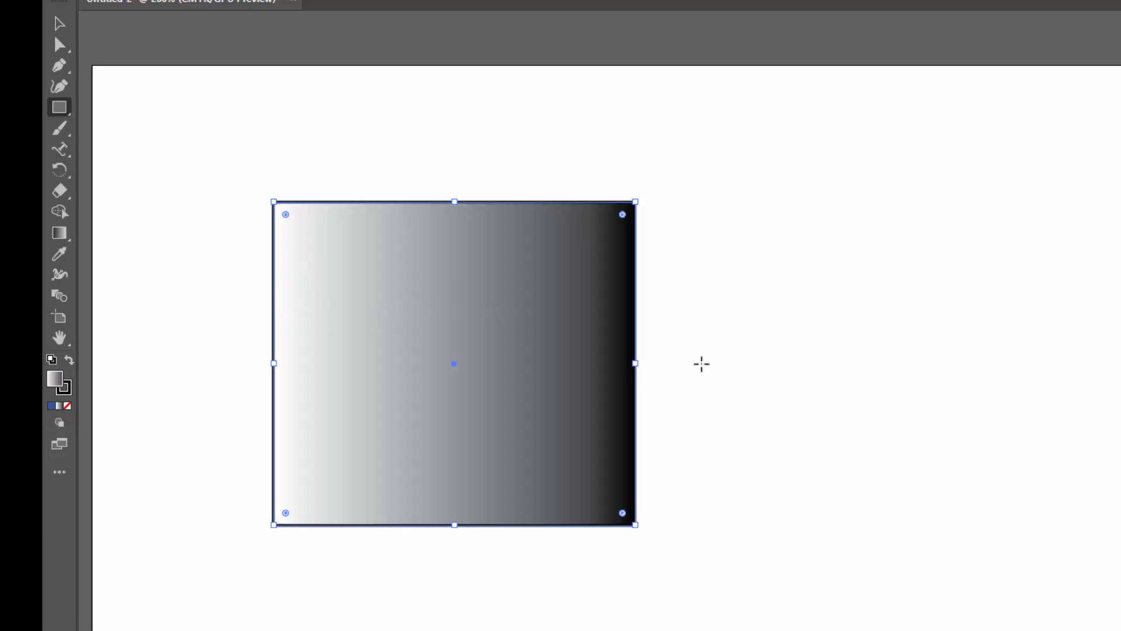
pyautogui.moveTo(1119, 322); pyautogui.dragTo(807, 251)
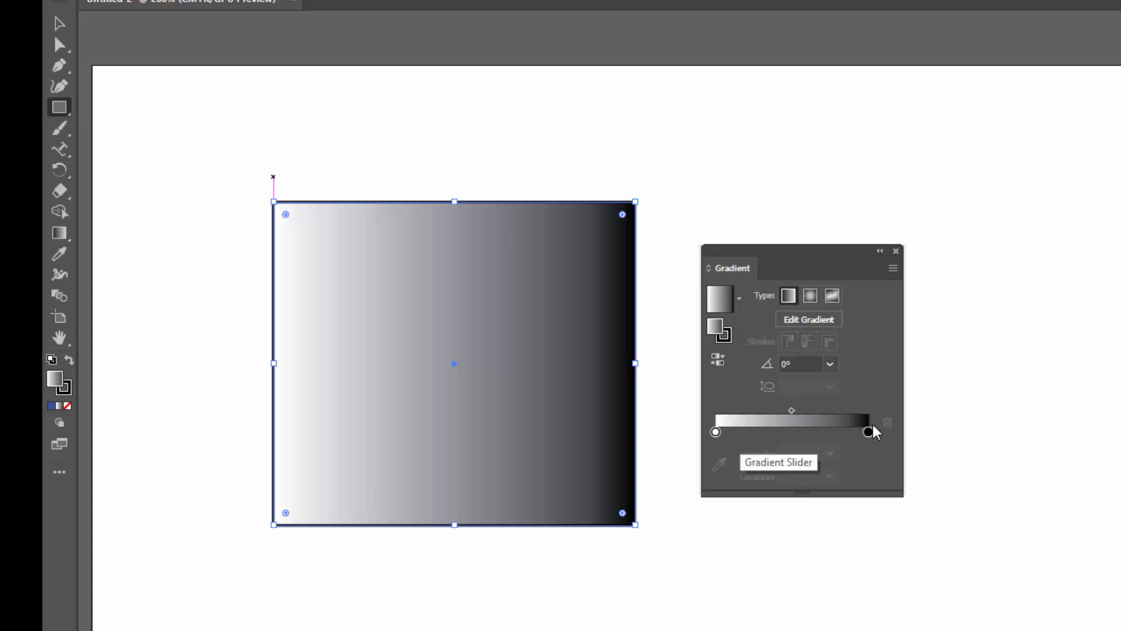
# Set the left gradient stop's color to the red swatch C=15 M=100 Y=90 K=10
pyautogui.doubleClick(716, 432)
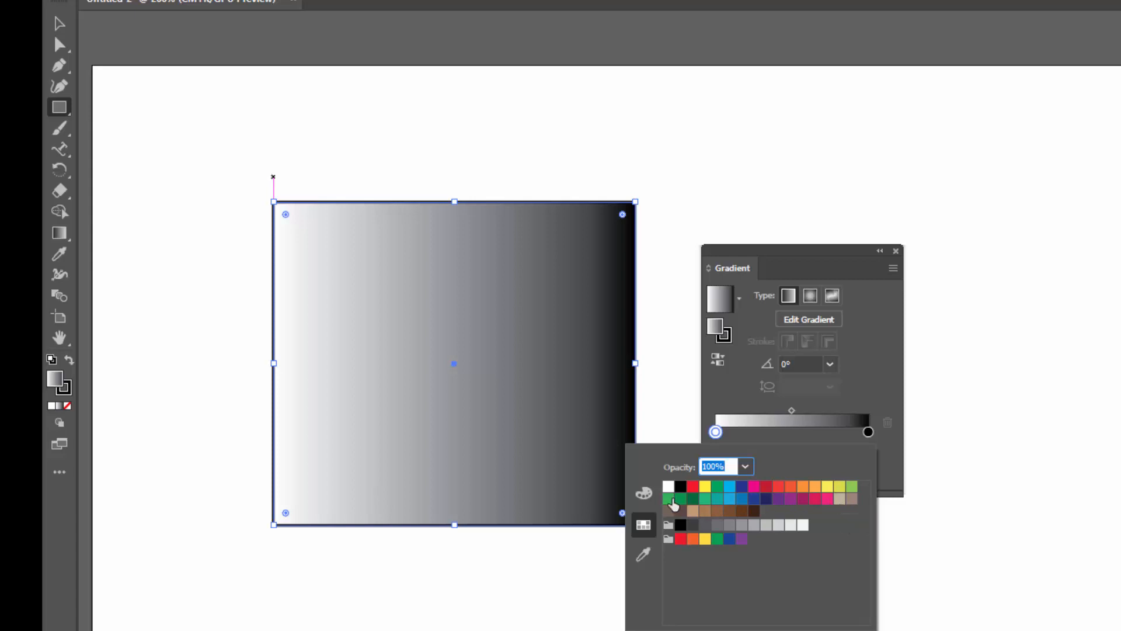
pyautogui.click(647, 493)
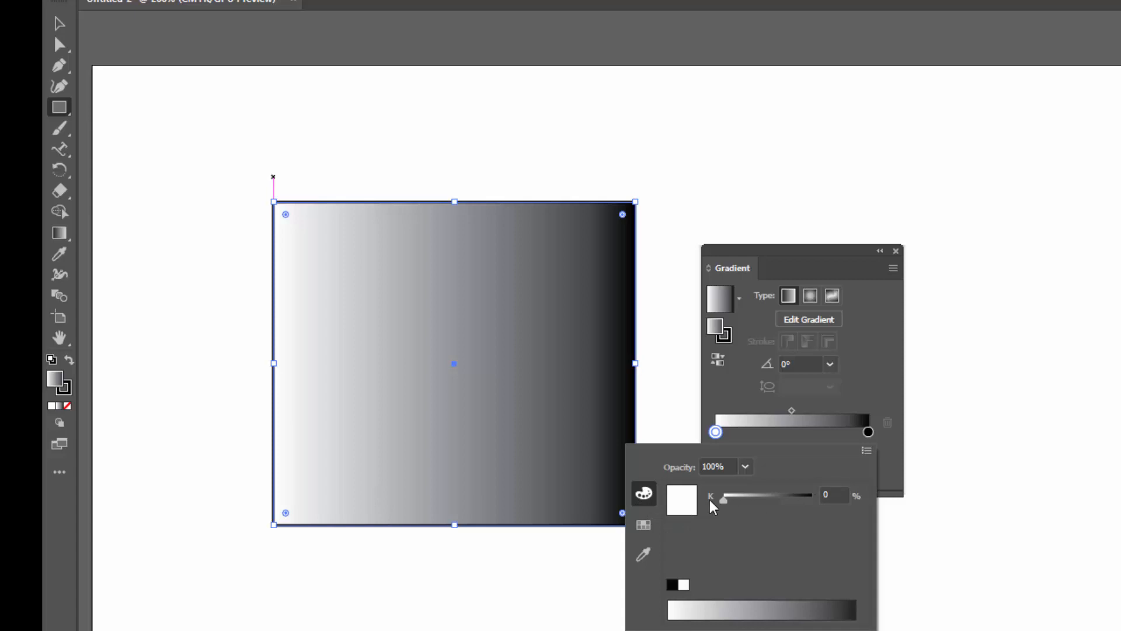
pyautogui.click(867, 450)
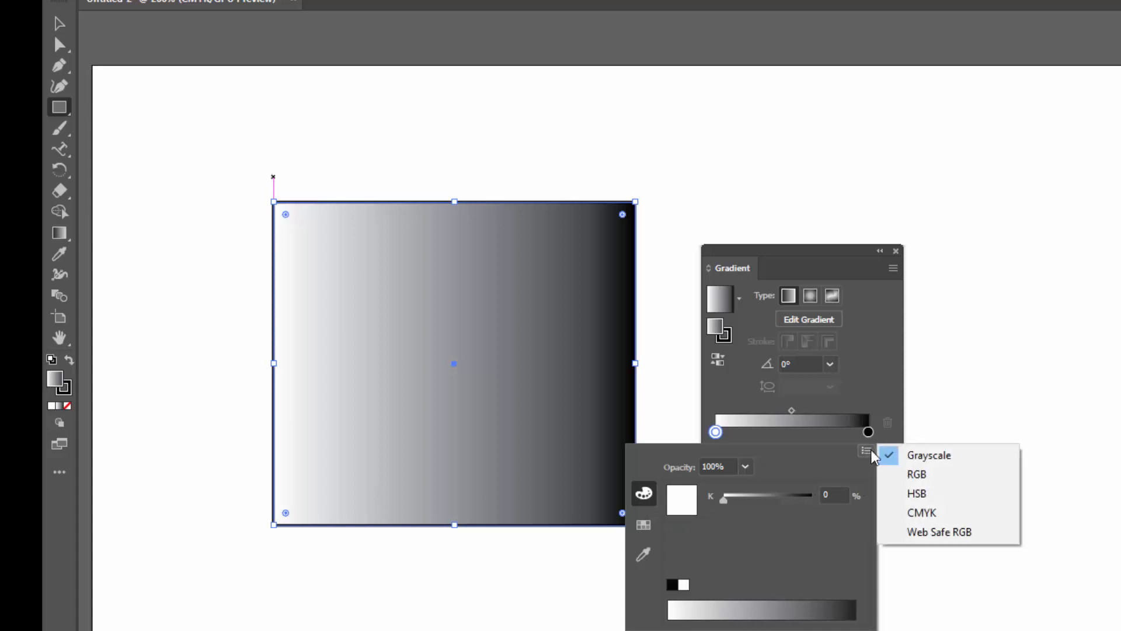
pyautogui.click(915, 474)
pyautogui.click(698, 608)
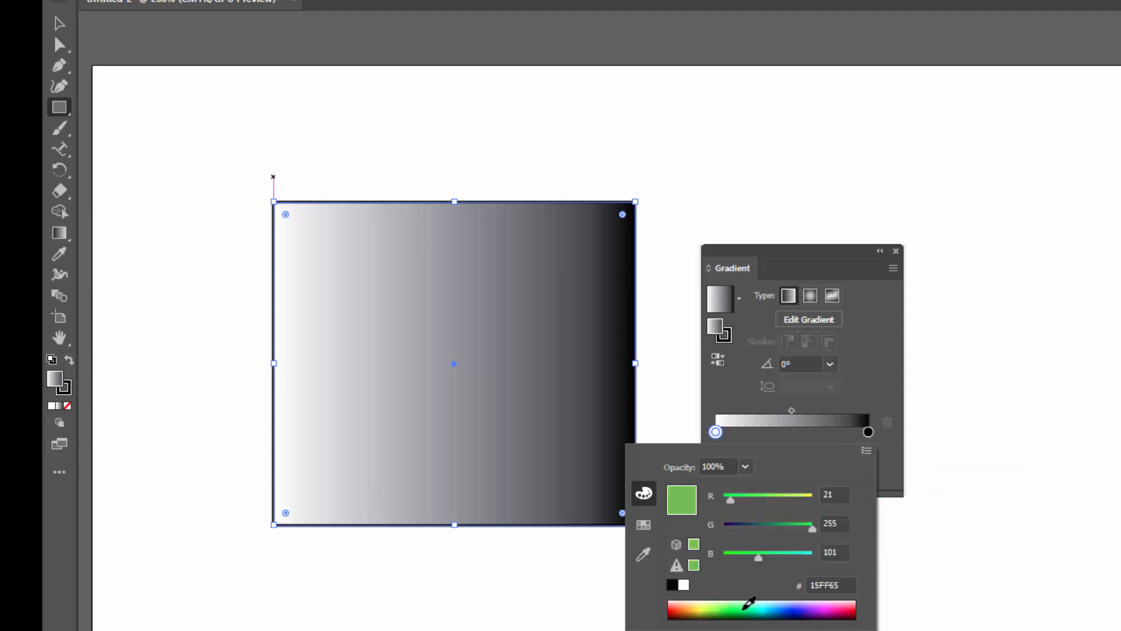
pyautogui.click(645, 524)
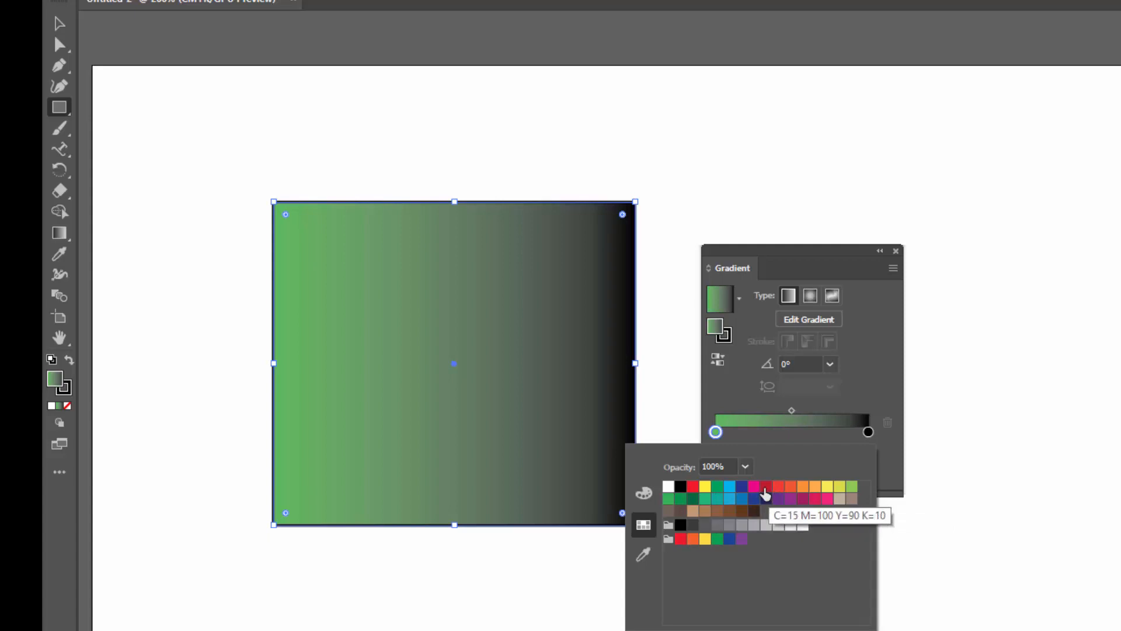
pyautogui.click(765, 488)
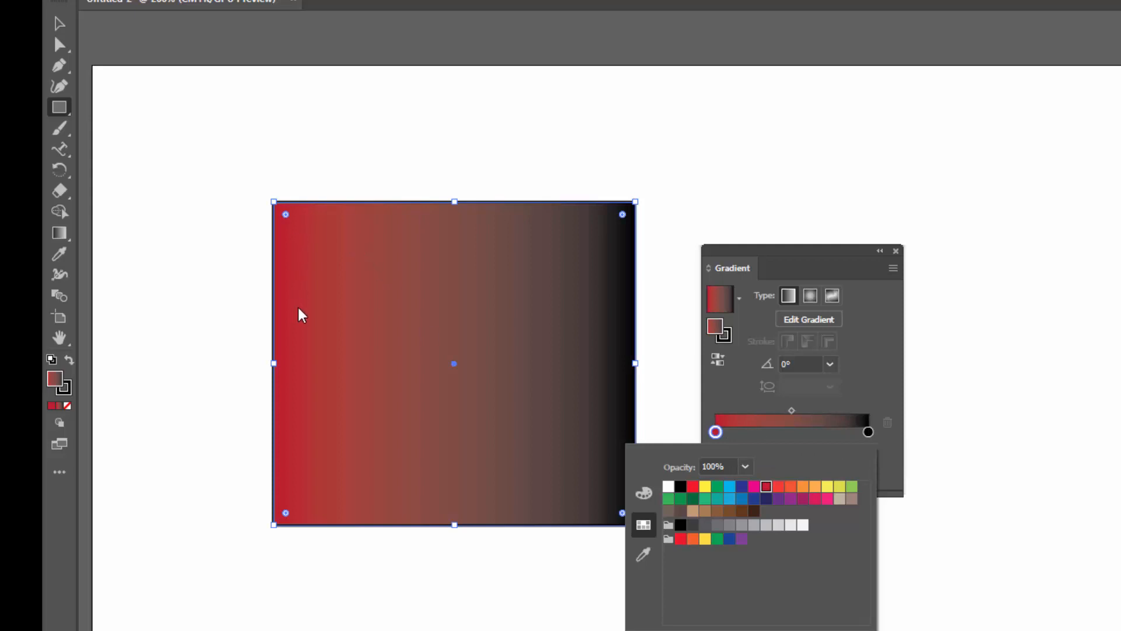
# Set the right gradient stop's color to the yellow swatch
pyautogui.click(868, 432)
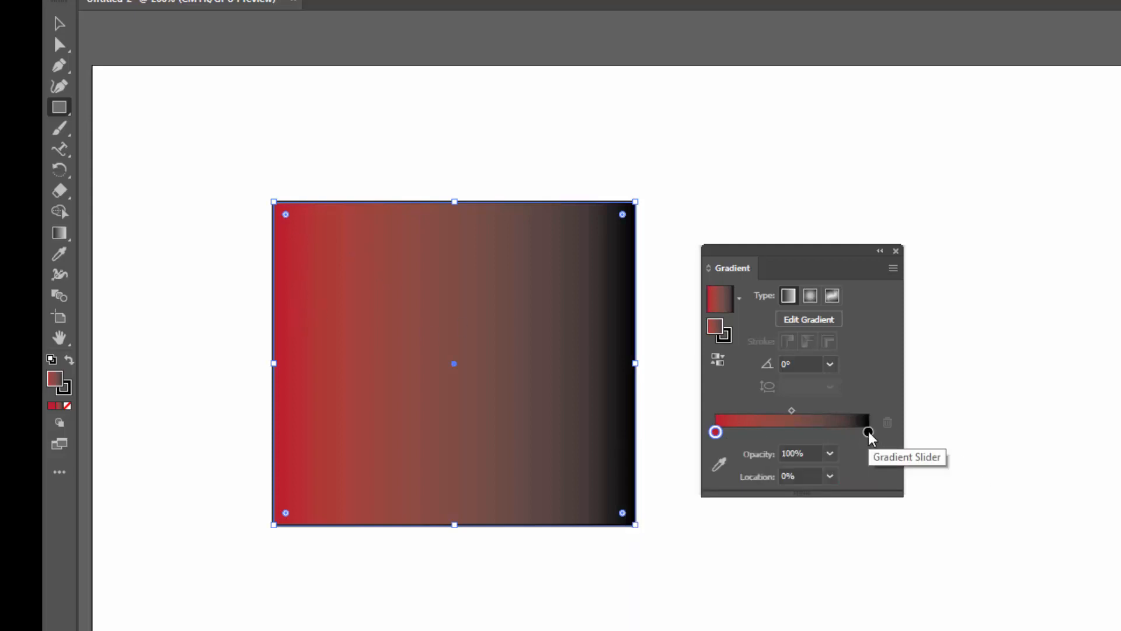
pyautogui.doubleClick(868, 433)
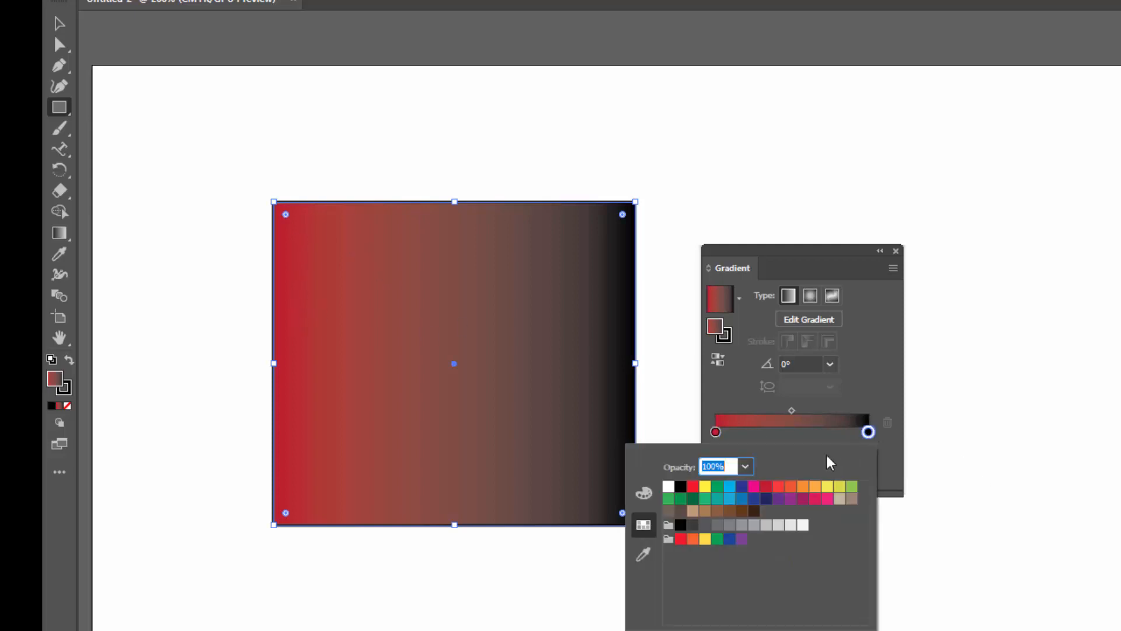
pyautogui.click(705, 487)
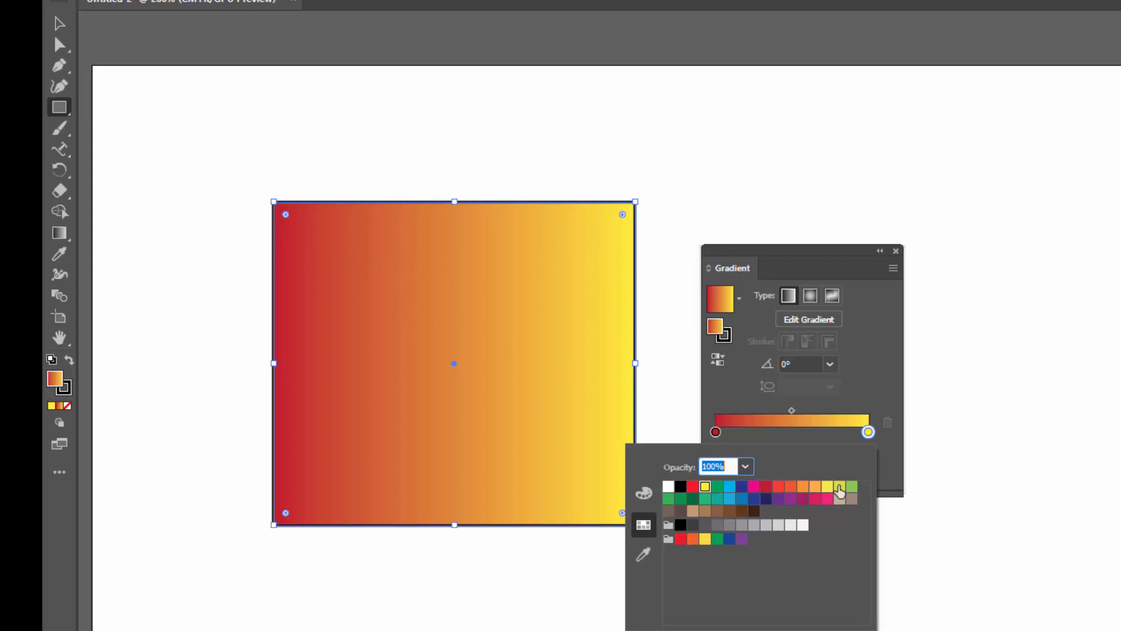
pyautogui.click(845, 431)
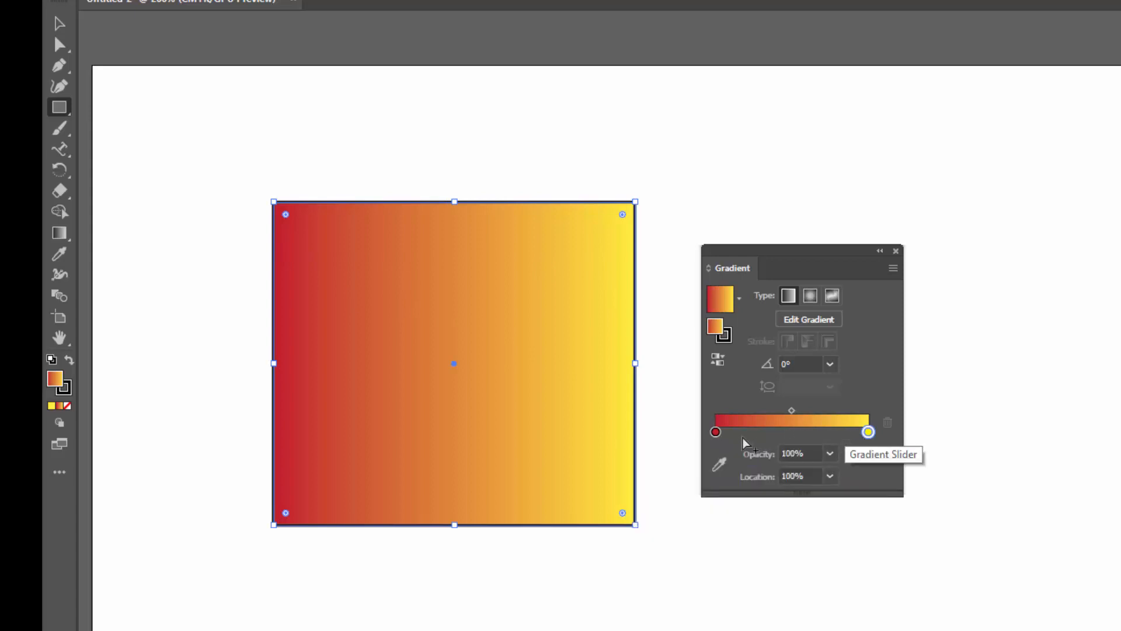
# Add a gradient stop at 50% location and color it dark green
pyautogui.click(794, 434)
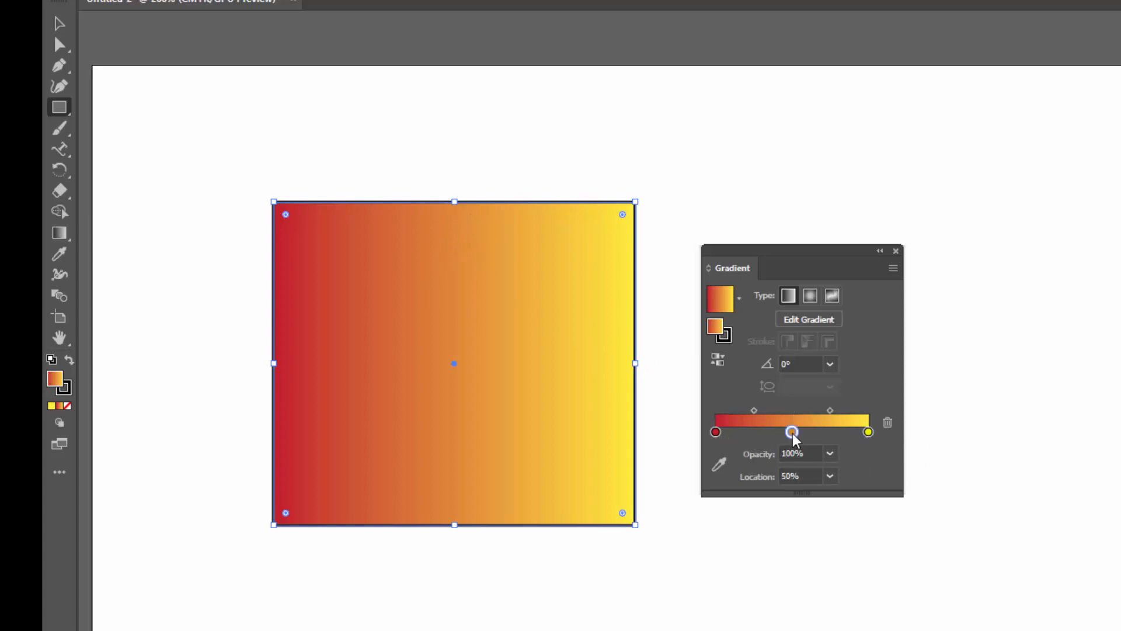
pyautogui.doubleClick(792, 433)
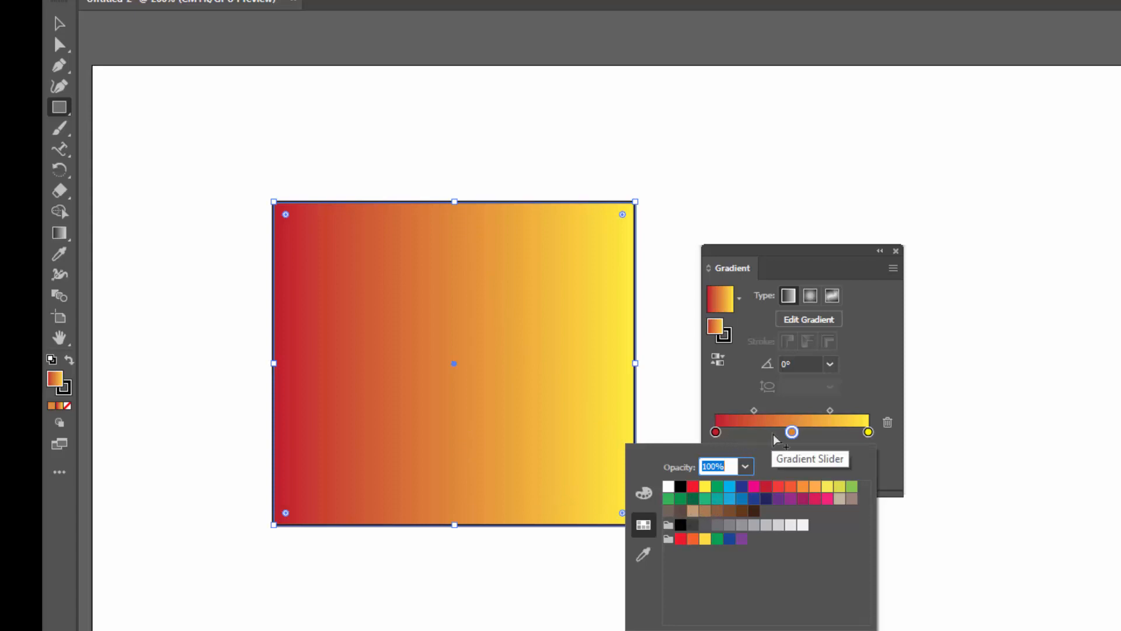
pyautogui.click(693, 499)
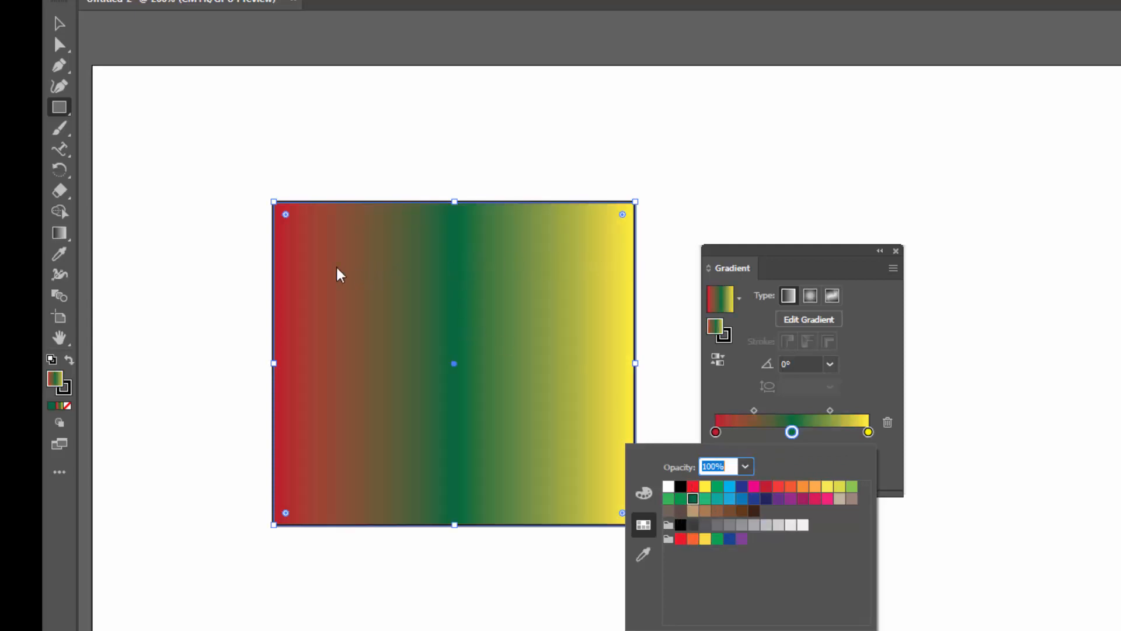
# Recolor the left gradient stop with a blue swatch
pyautogui.doubleClick(714, 433)
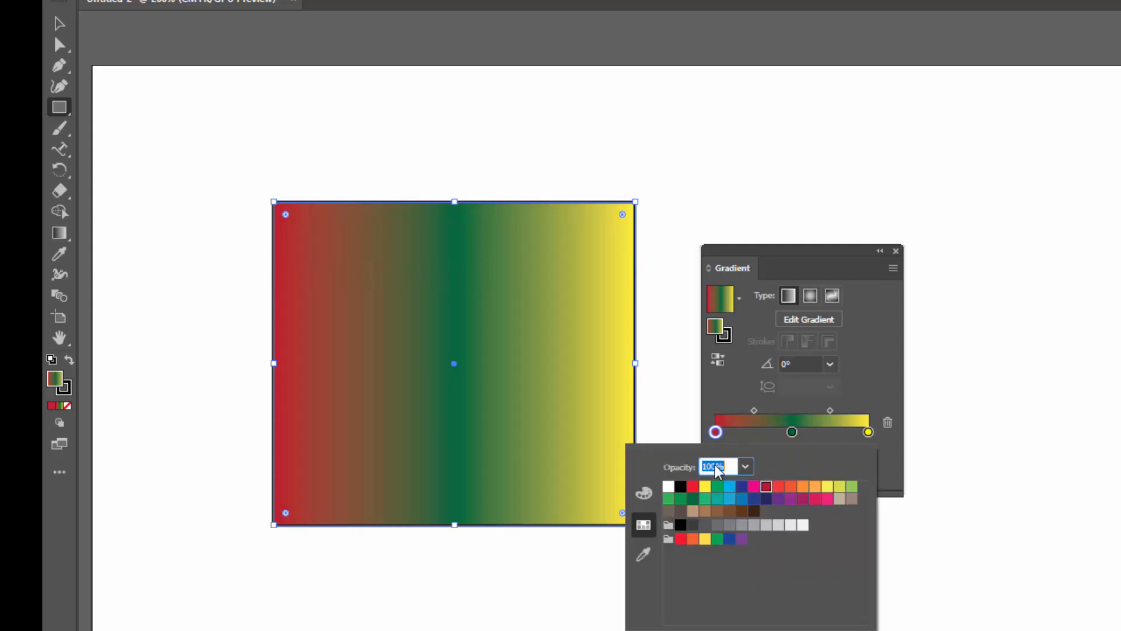
pyautogui.click(741, 498)
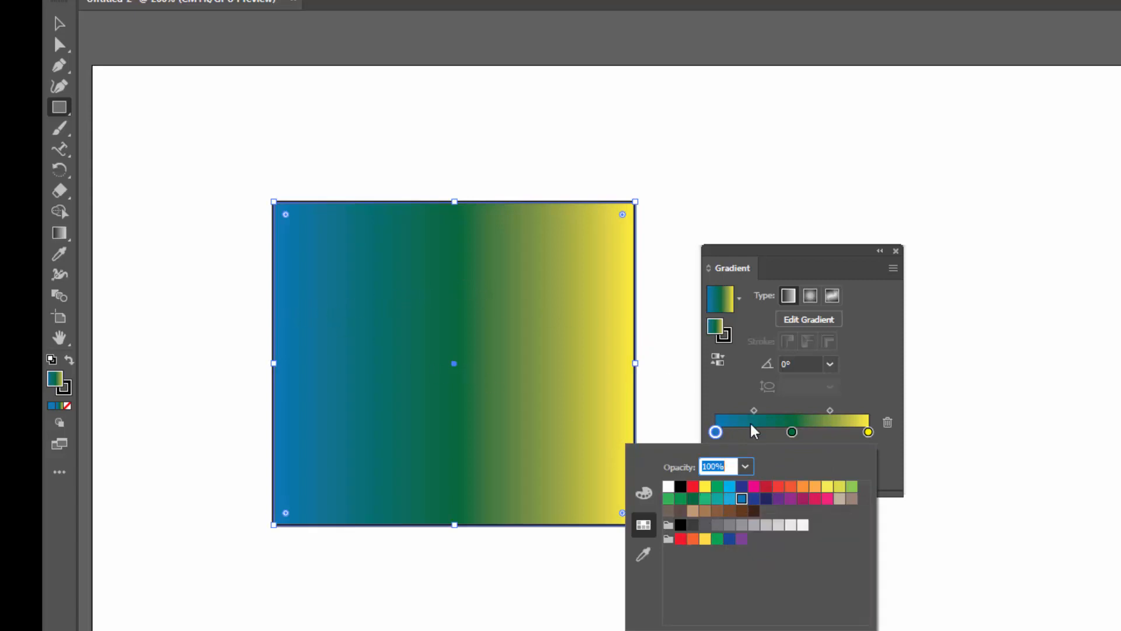
pyautogui.click(961, 439)
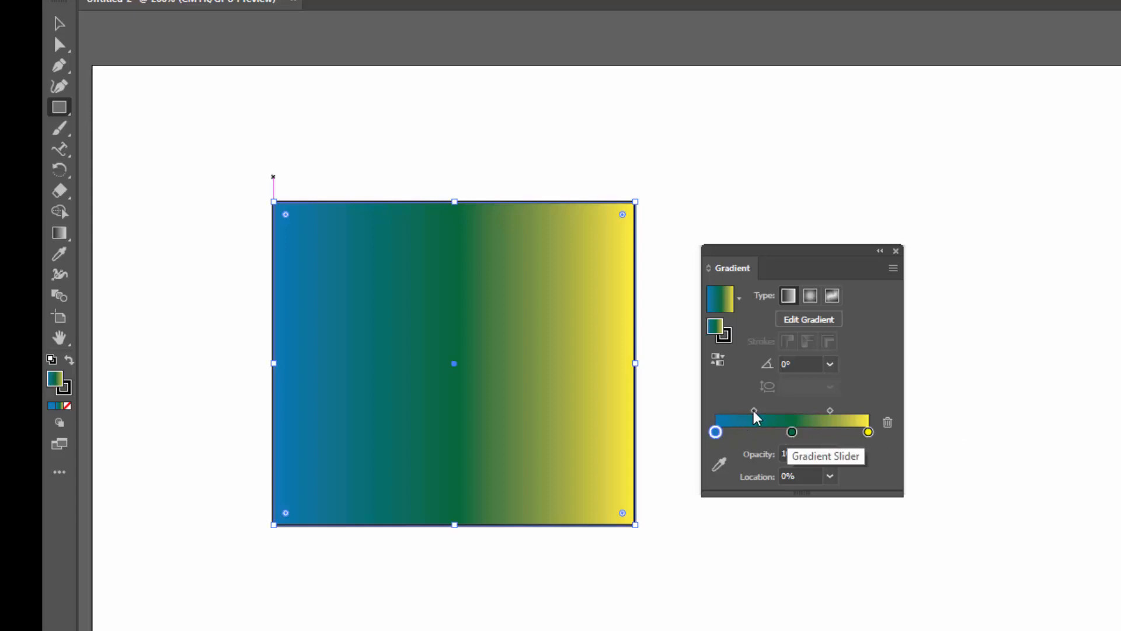
# Shift the midpoint markers between the gradient stops and remove the green middle stop
pyautogui.moveTo(754, 412); pyautogui.dragTo(727, 412)
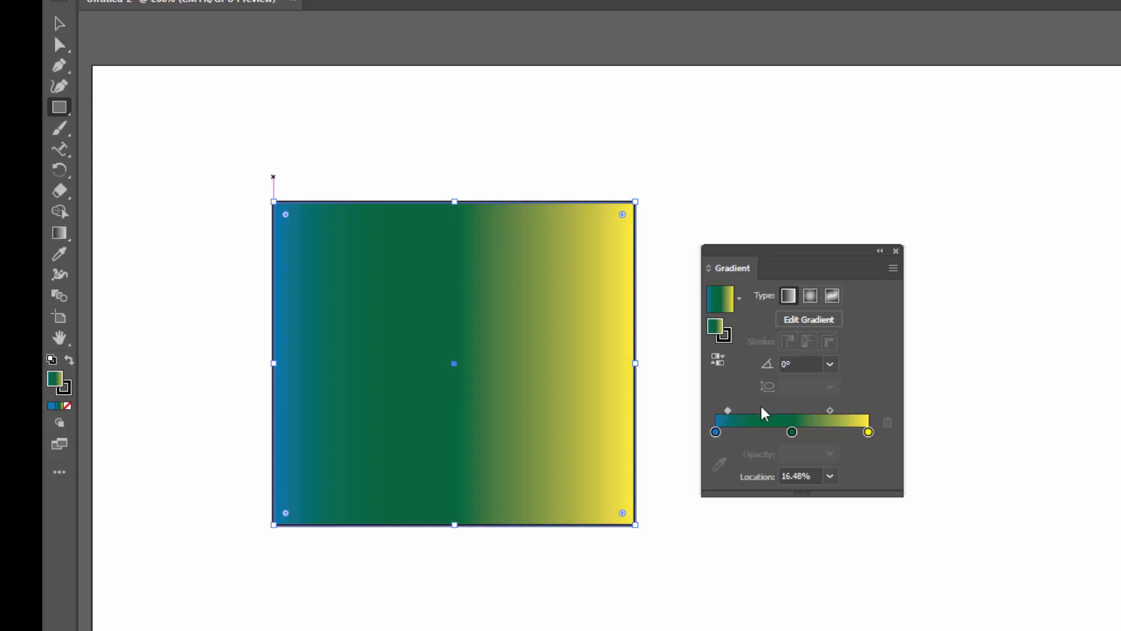
pyautogui.moveTo(831, 410); pyautogui.dragTo(858, 410)
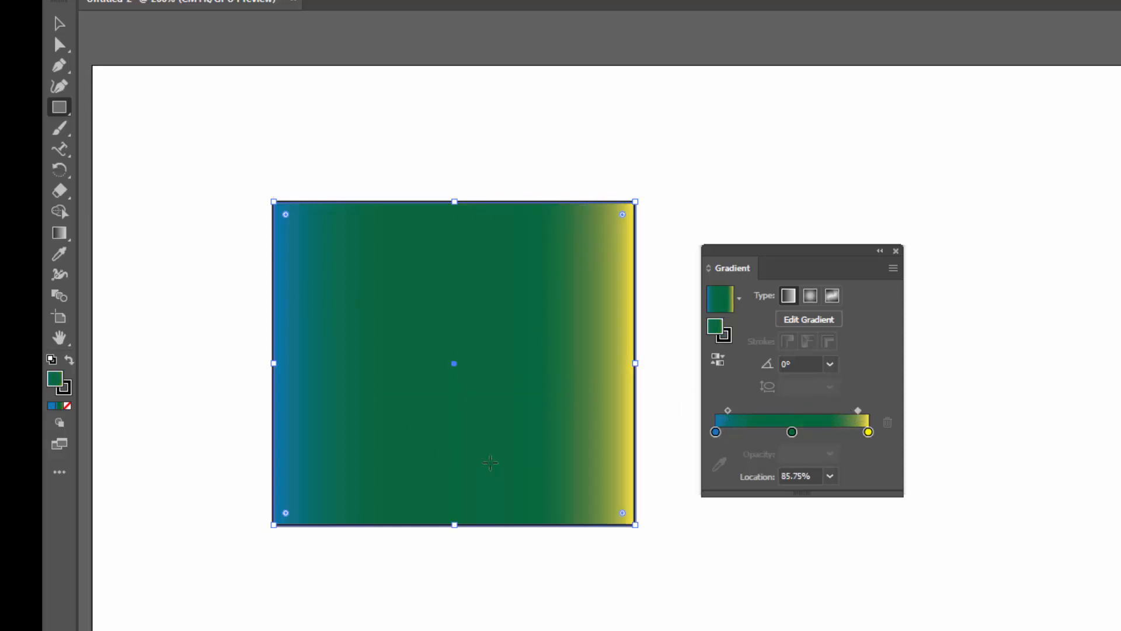
pyautogui.moveTo(859, 409); pyautogui.dragTo(835, 410)
pyautogui.moveTo(727, 410); pyautogui.dragTo(758, 410)
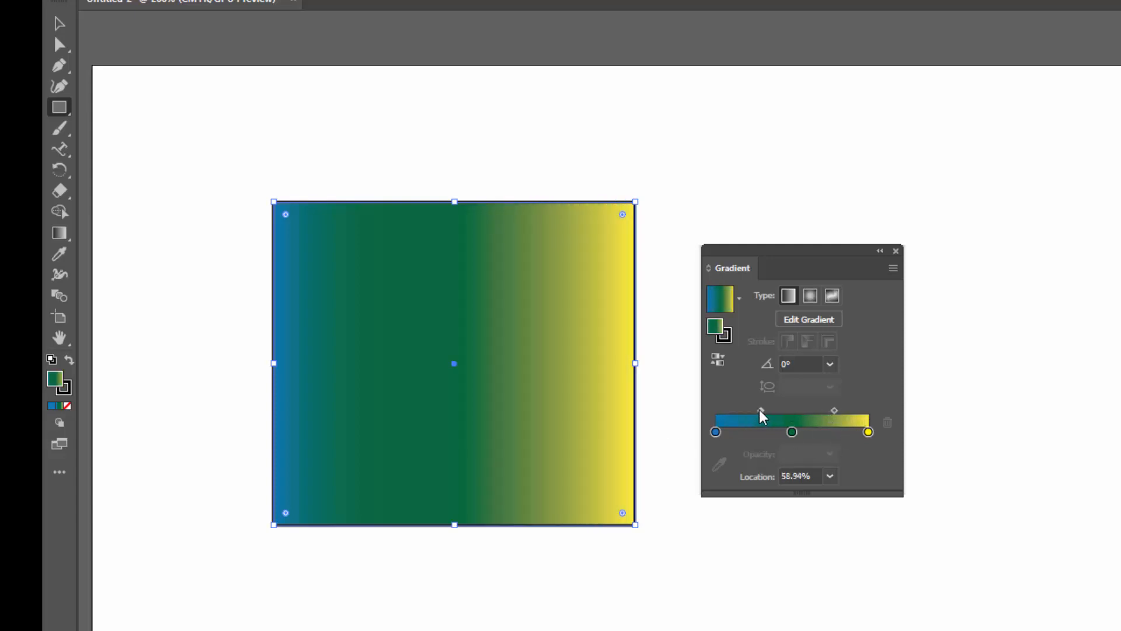
pyautogui.moveTo(834, 410); pyautogui.dragTo(827, 410)
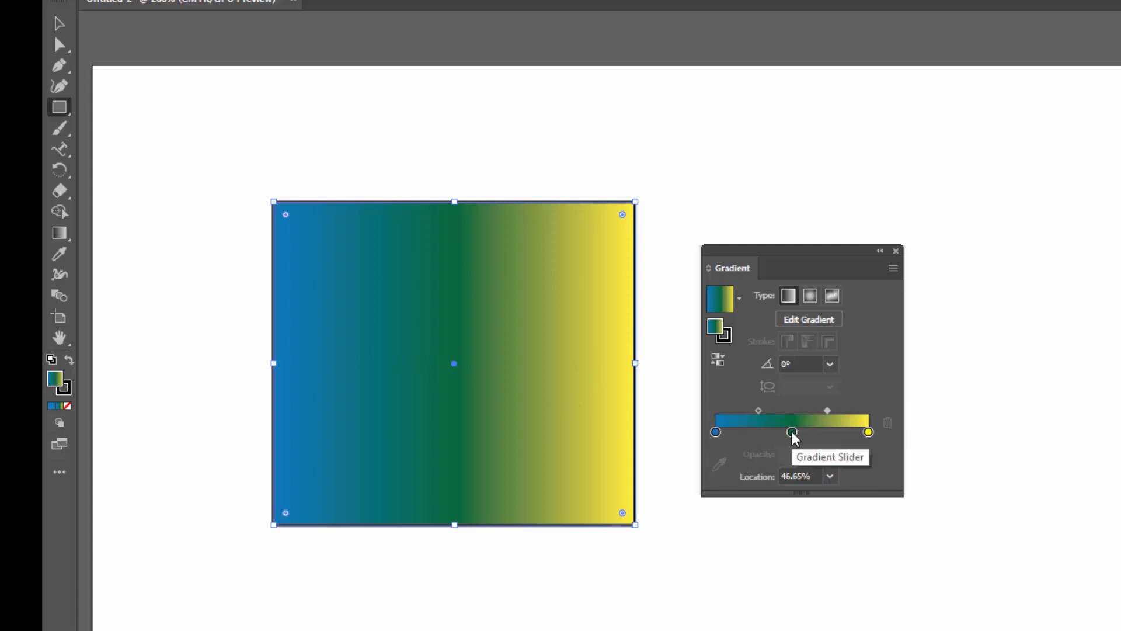
pyautogui.moveTo(792, 433); pyautogui.dragTo(781, 606)
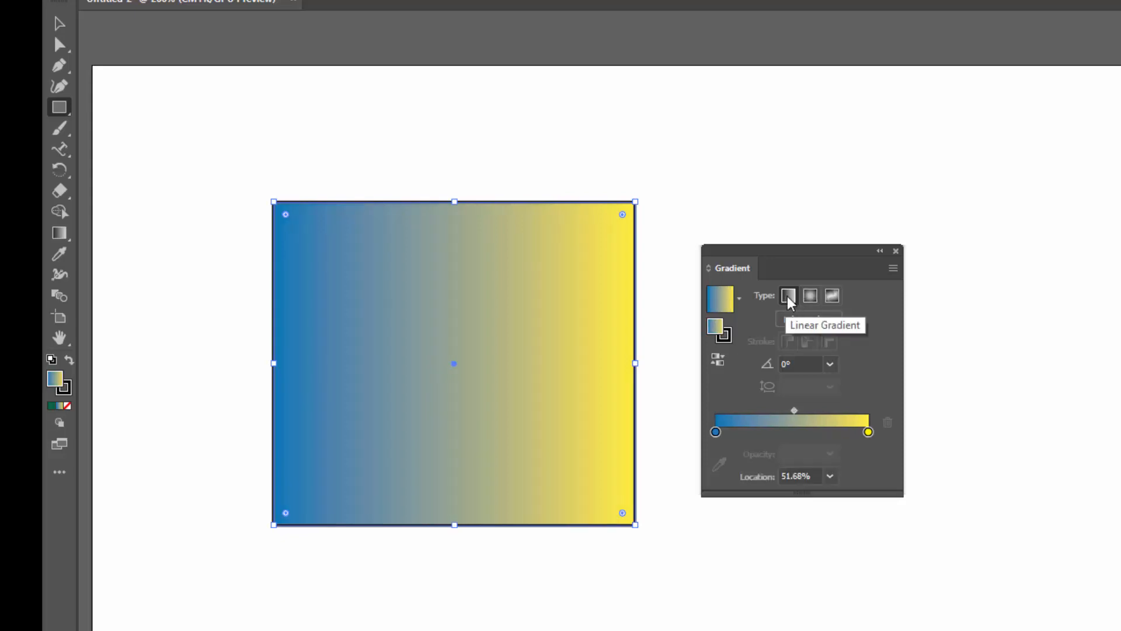
# Use the Gradient tool to redirect the gradient diagonally from lower left to upper right at about 38°
pyautogui.click(61, 235)
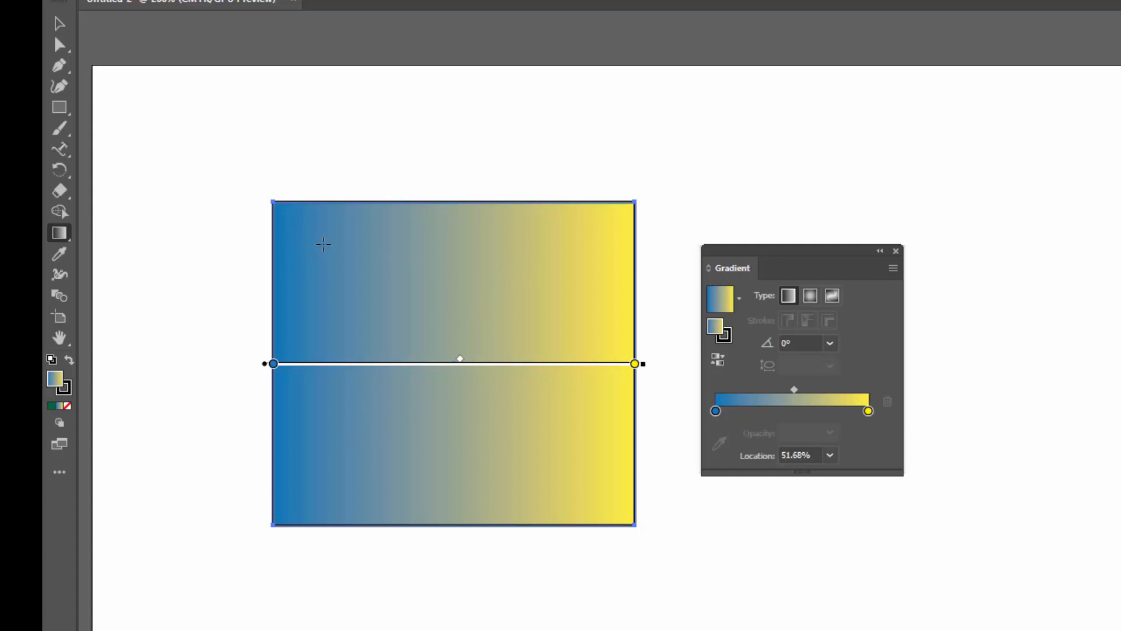
pyautogui.moveTo(316, 239); pyautogui.dragTo(590, 473)
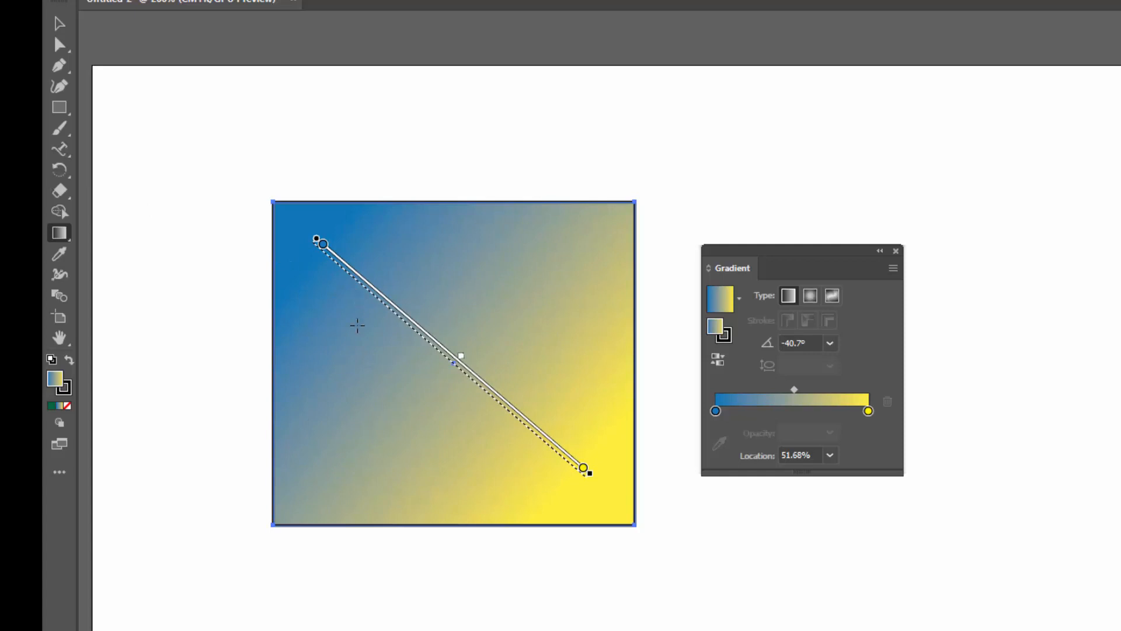
pyautogui.moveTo(330, 440); pyautogui.dragTo(563, 255)
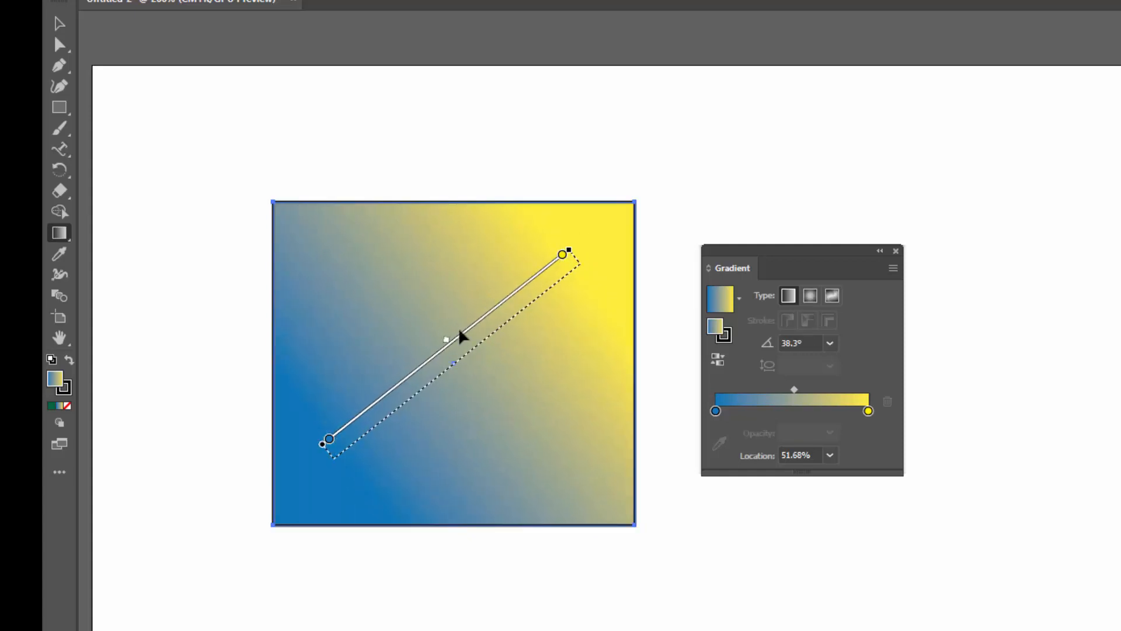
# Recolor the left gradient stop with a red swatch
pyautogui.doubleClick(715, 412)
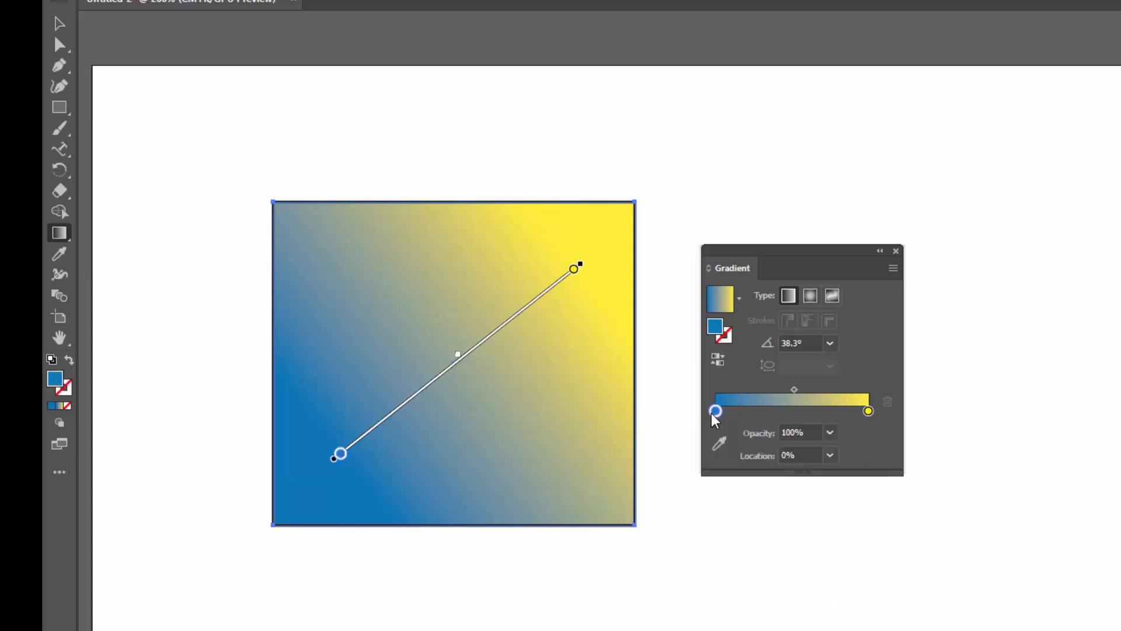
pyautogui.click(693, 466)
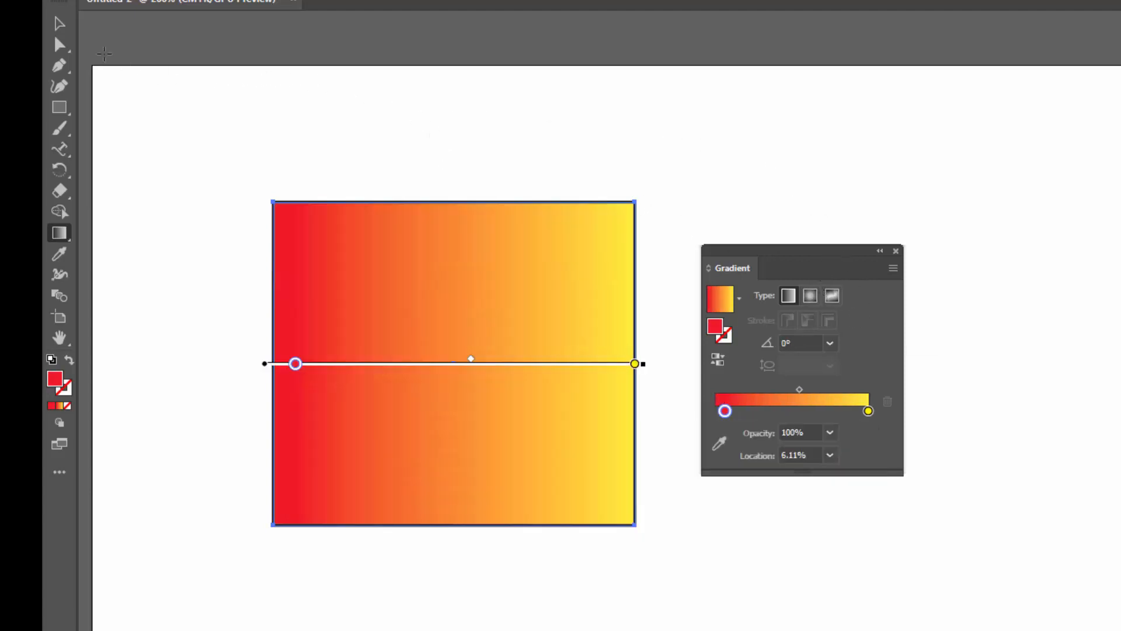
# Switch the rectangle's fill to a radial gradient and select the midpoint between the stops
pyautogui.click(59, 23)
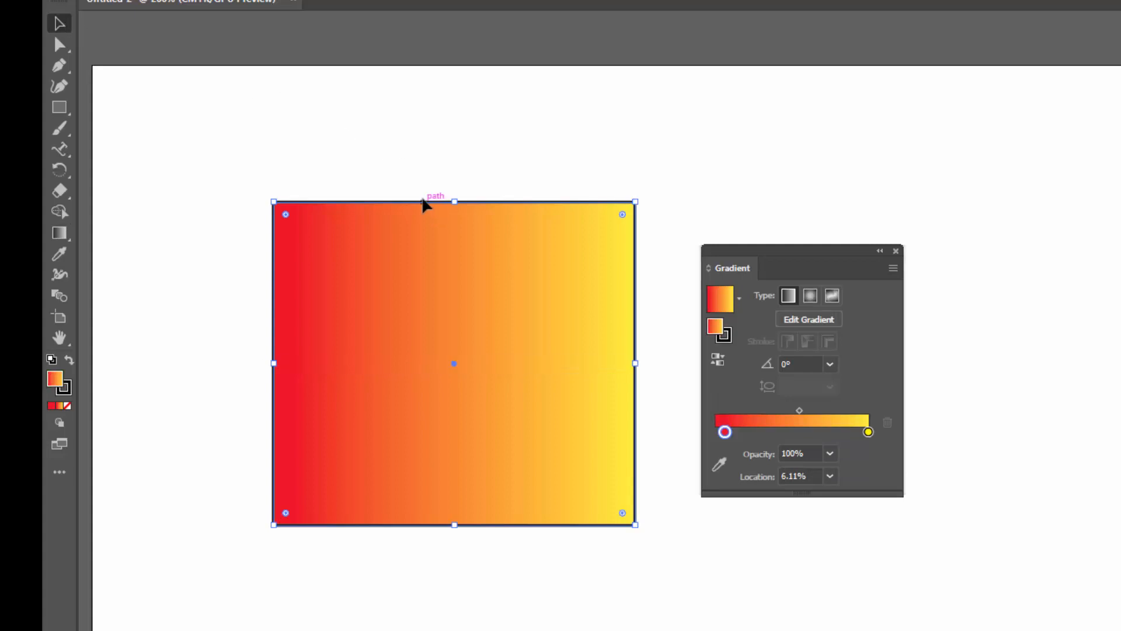
pyautogui.click(811, 298)
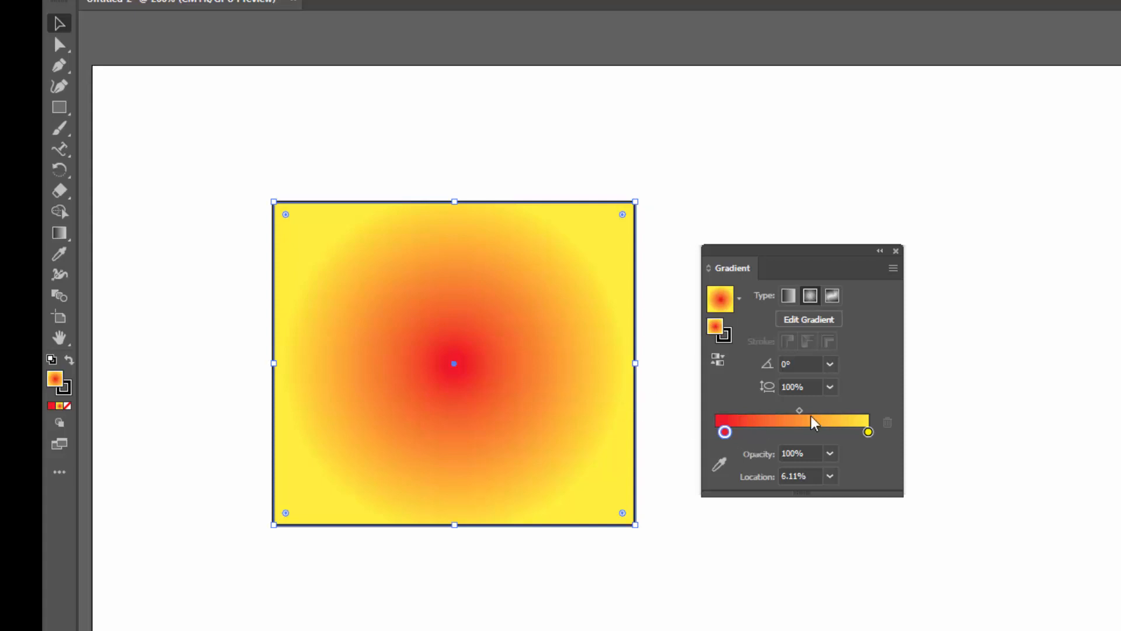
pyautogui.moveTo(800, 409)
pyautogui.mouseDown()
pyautogui.moveTo(751, 409)
pyautogui.moveTo(854, 409)
pyautogui.moveTo(801, 408)
pyautogui.mouseUp()
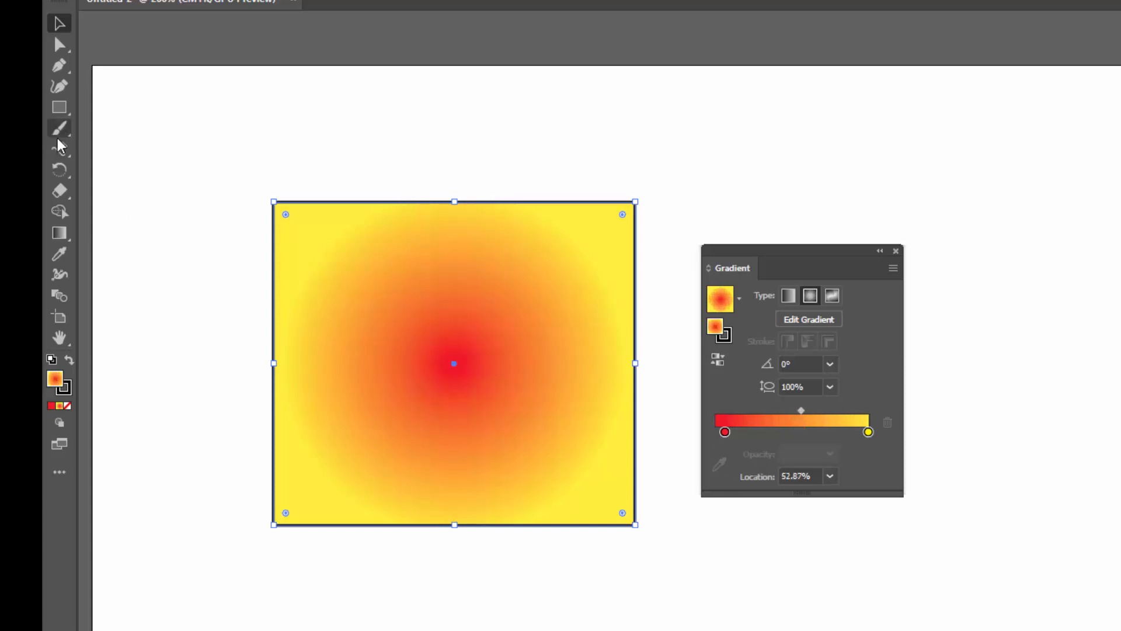
# Use the Gradient tool to redraw the radial gradient from left of centre toward the upper right at about 32.5°
pyautogui.click(60, 232)
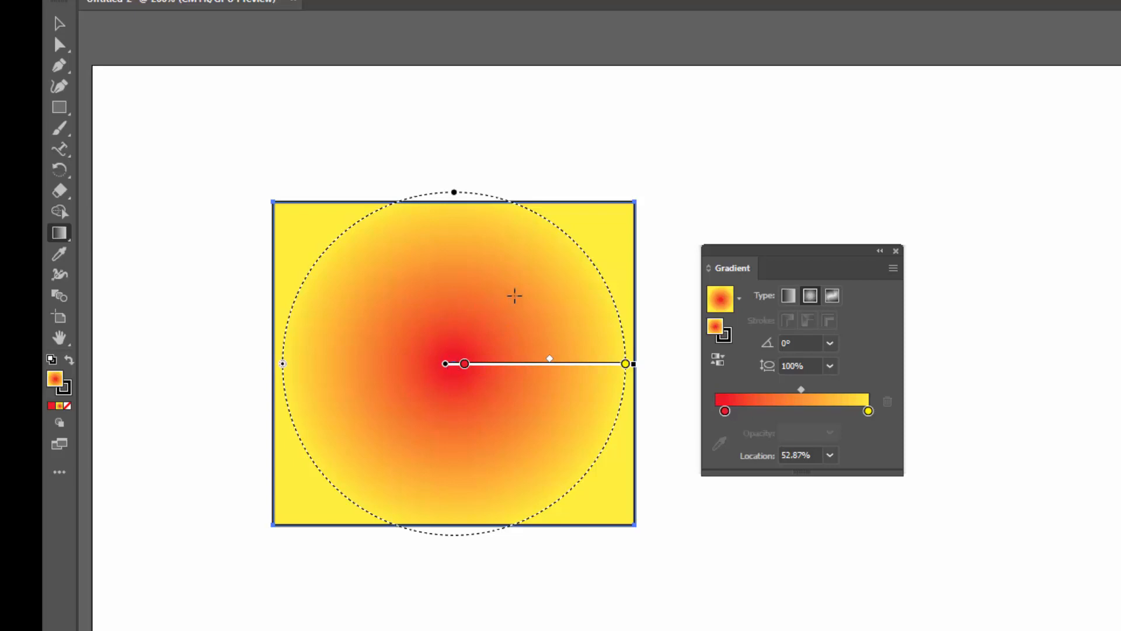
pyautogui.moveTo(515, 296); pyautogui.dragTo(669, 214)
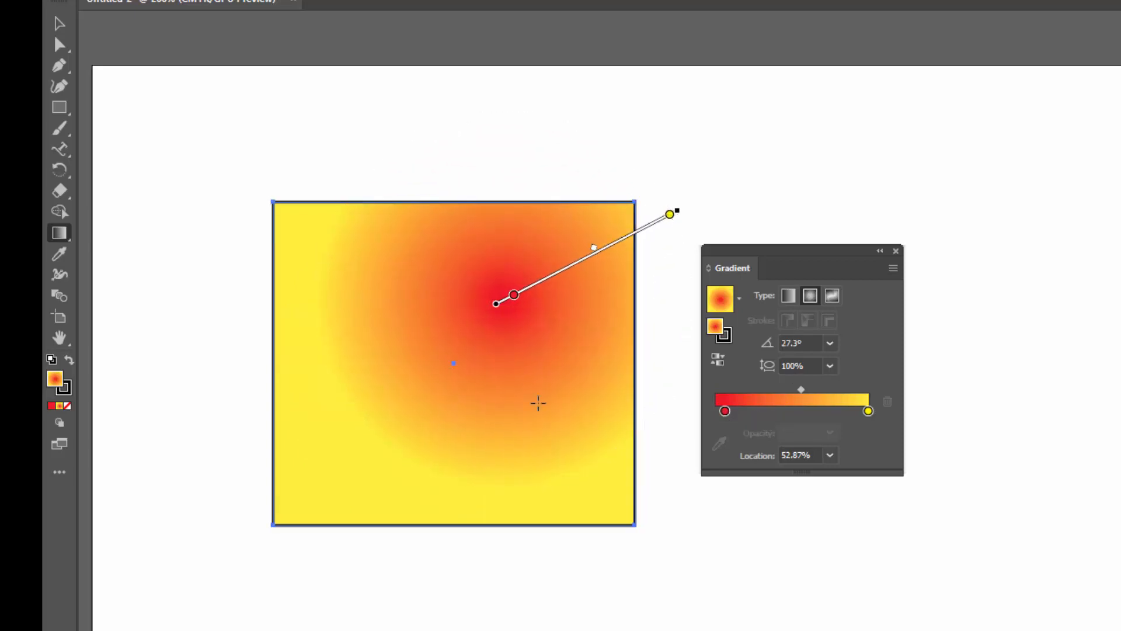
pyautogui.moveTo(475, 380)
pyautogui.moveTo(423, 376); pyautogui.dragTo(608, 257)
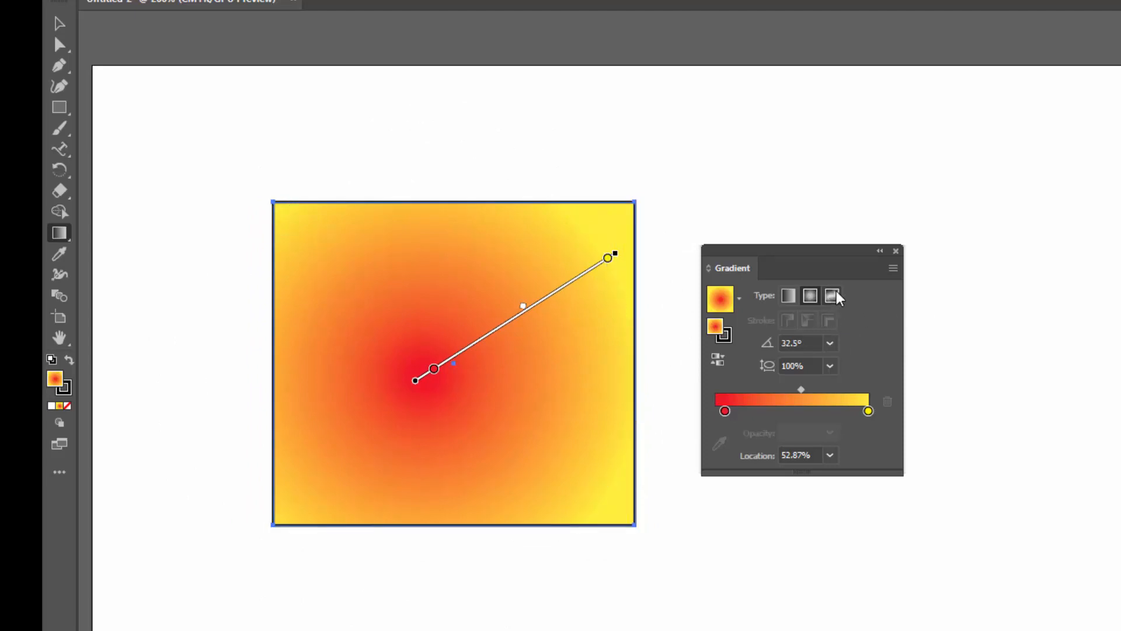
# Switch the fill to a Freeform gradient and add three new color points inside the rectangle
pyautogui.click(59, 28)
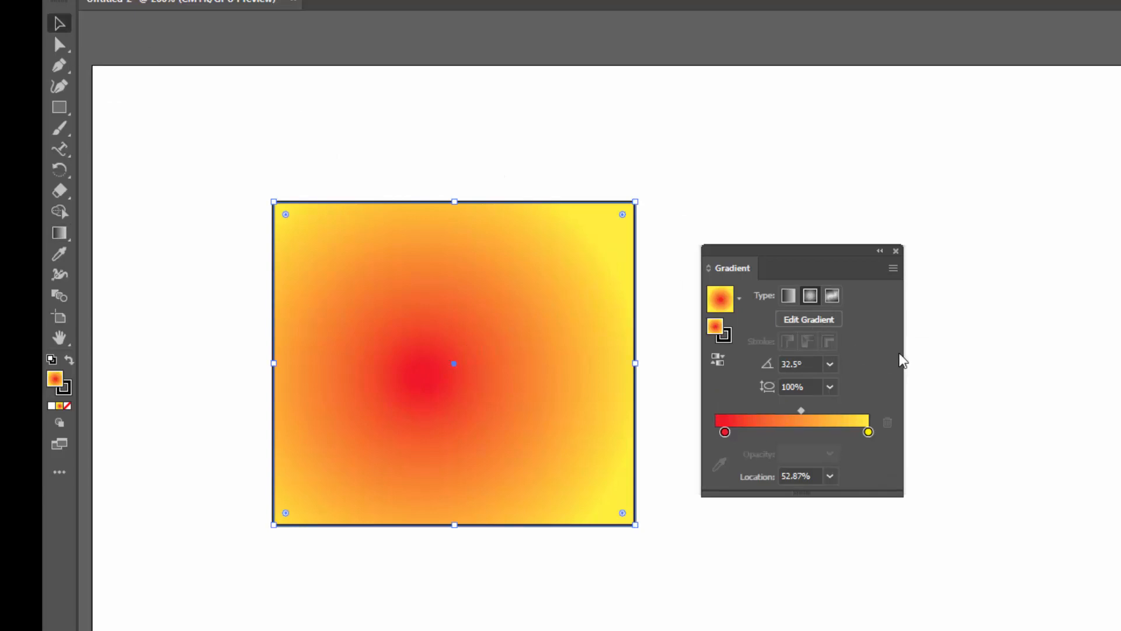
pyautogui.click(832, 297)
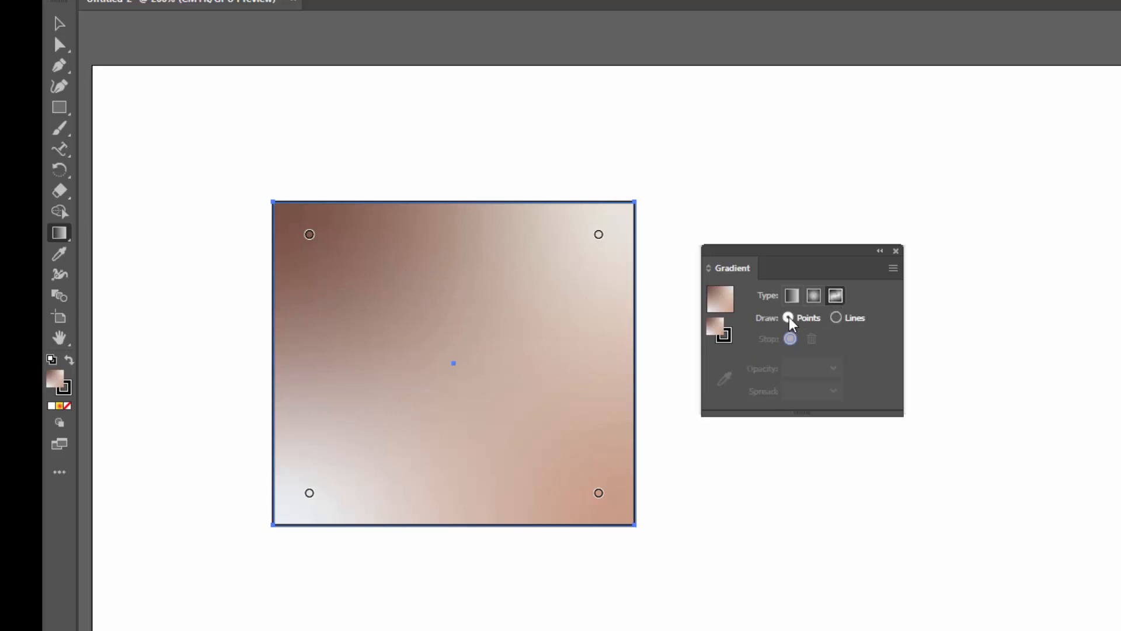
pyautogui.click(382, 259)
pyautogui.click(546, 355)
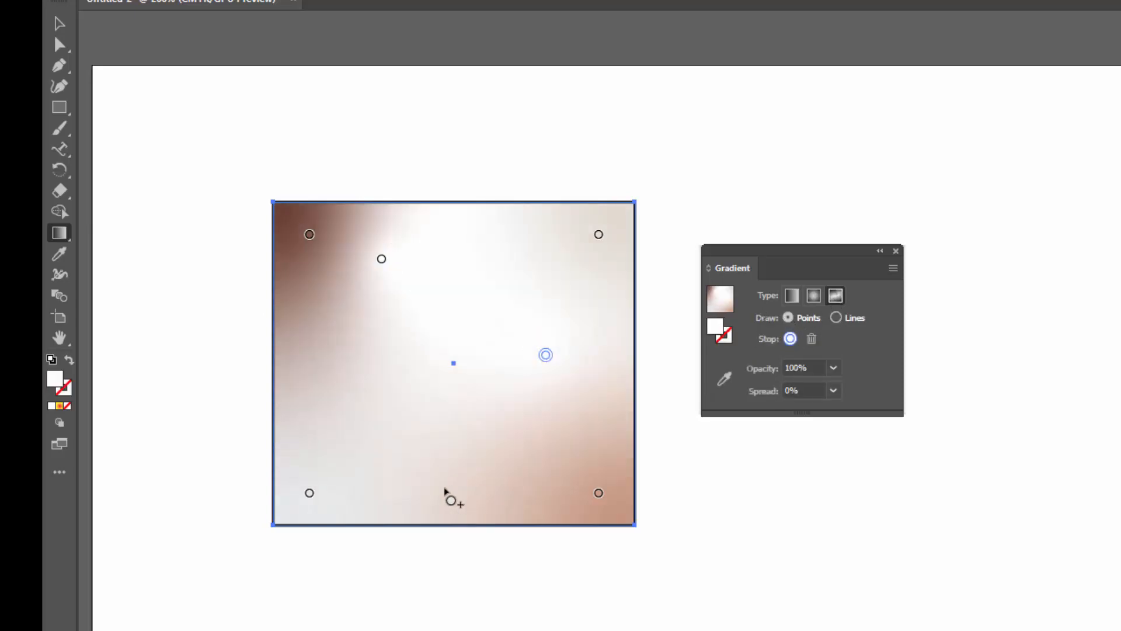
pyautogui.click(314, 481)
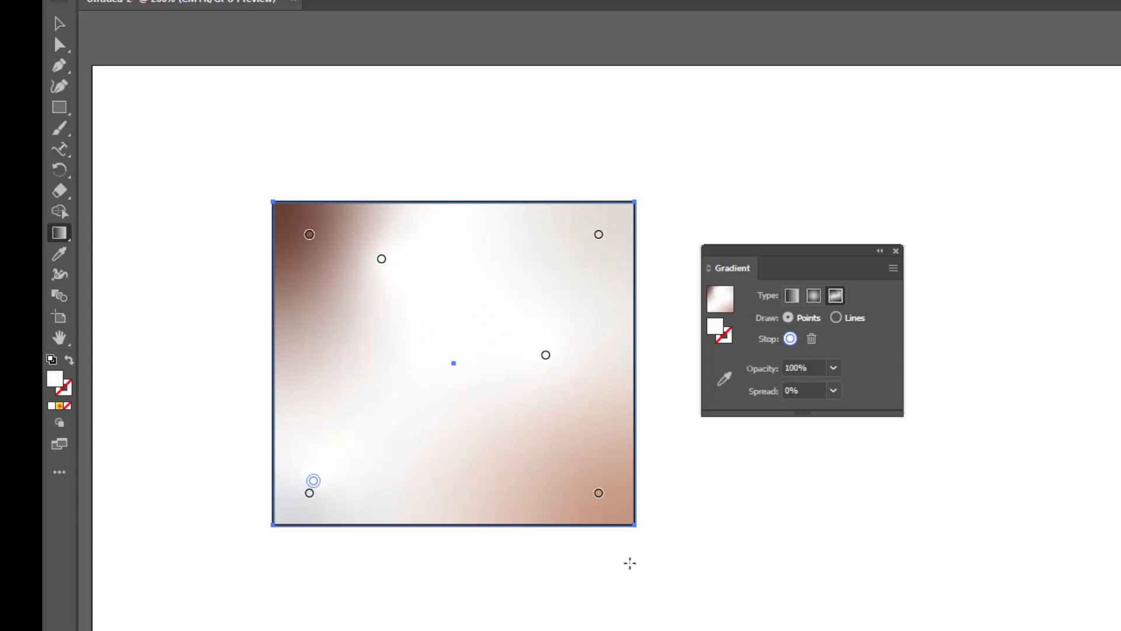
# Switch to Lines draw mode and draw a curved gradient line through three stops across the rectangle
pyautogui.click(836, 318)
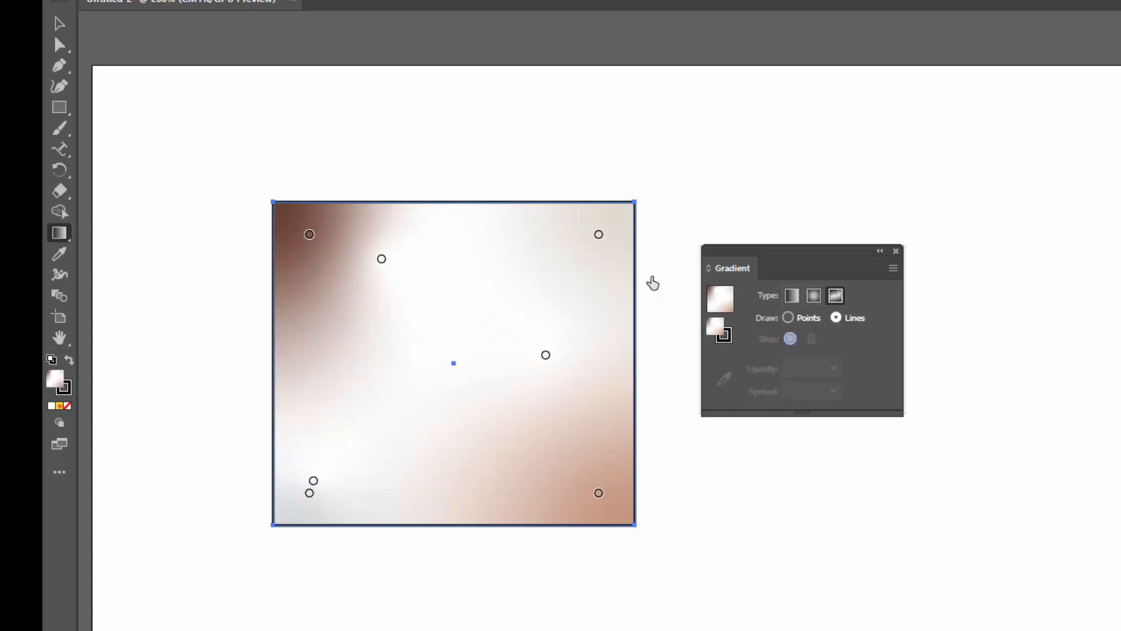
pyautogui.click(349, 314)
pyautogui.click(467, 297)
pyautogui.click(504, 441)
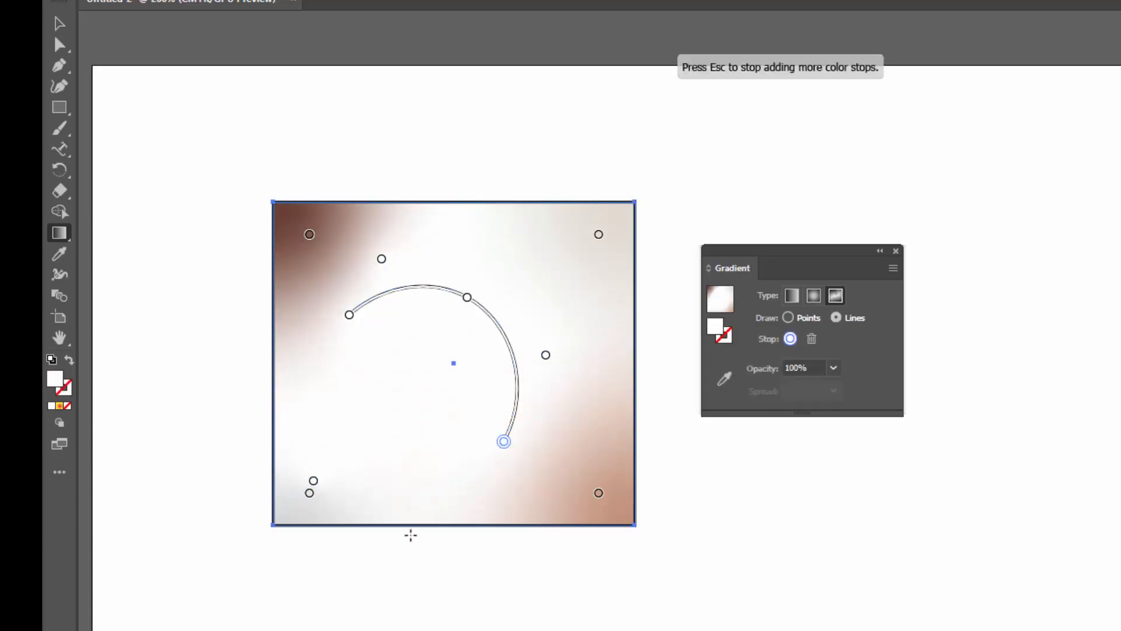
# Extend the gradient line with a stop near the bottom centre and color that stop red
pyautogui.click(437, 452)
pyautogui.moveTo(437, 452); pyautogui.dragTo(437, 433)
pyautogui.doubleClick(438, 433)
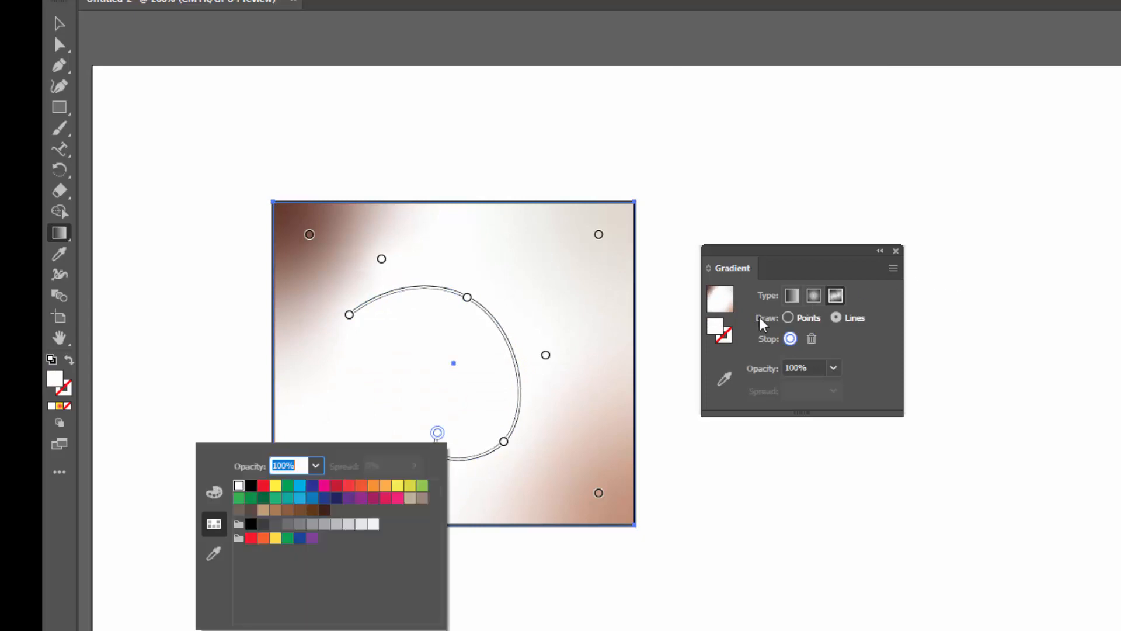
pyautogui.click(260, 488)
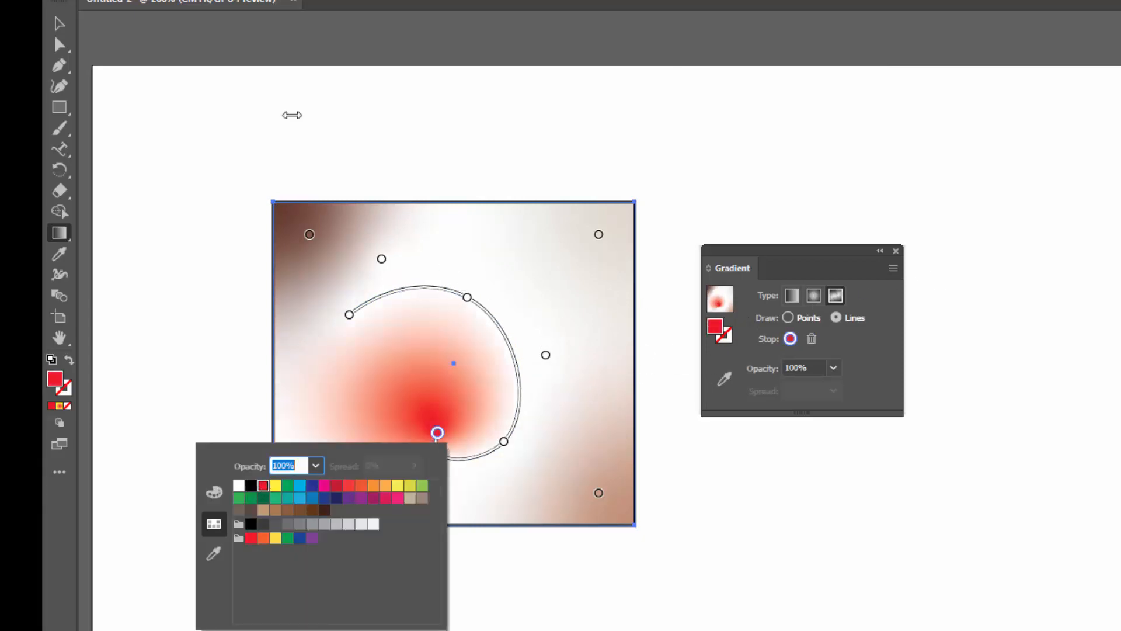
# Change the fill type to Linear gradient and then back to Freeform gradient
pyautogui.click(58, 41)
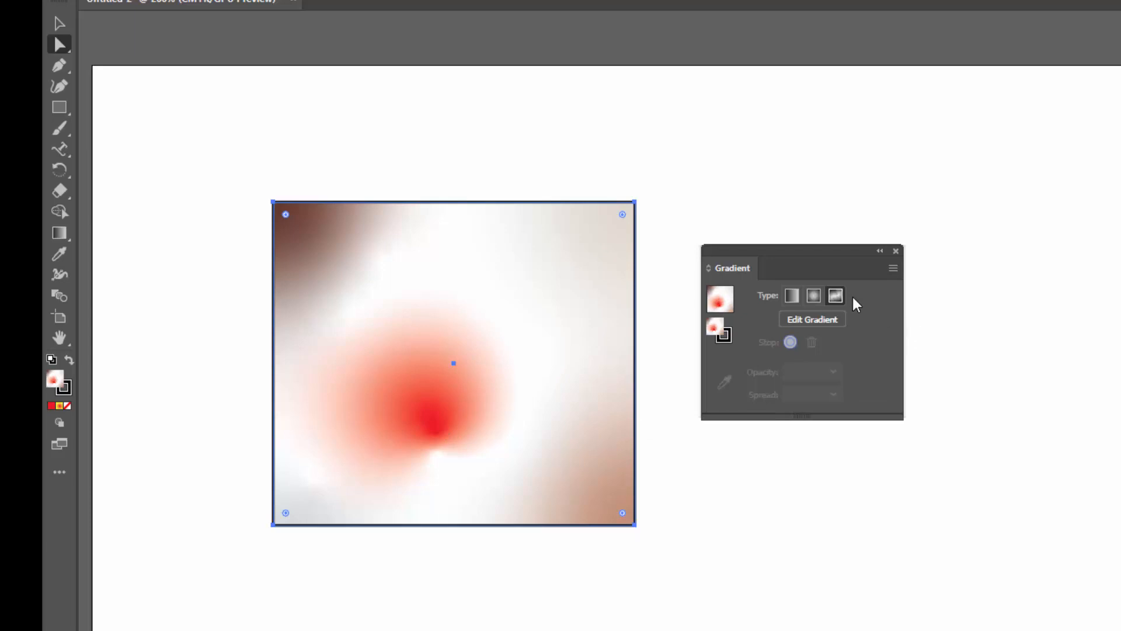
pyautogui.click(788, 295)
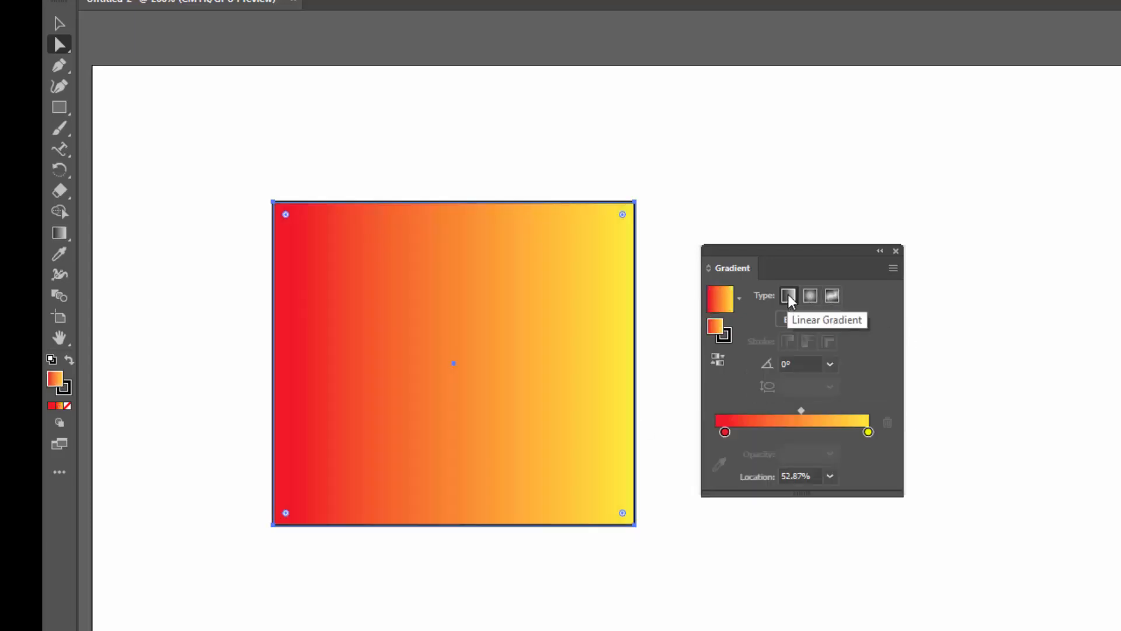
pyautogui.click(833, 296)
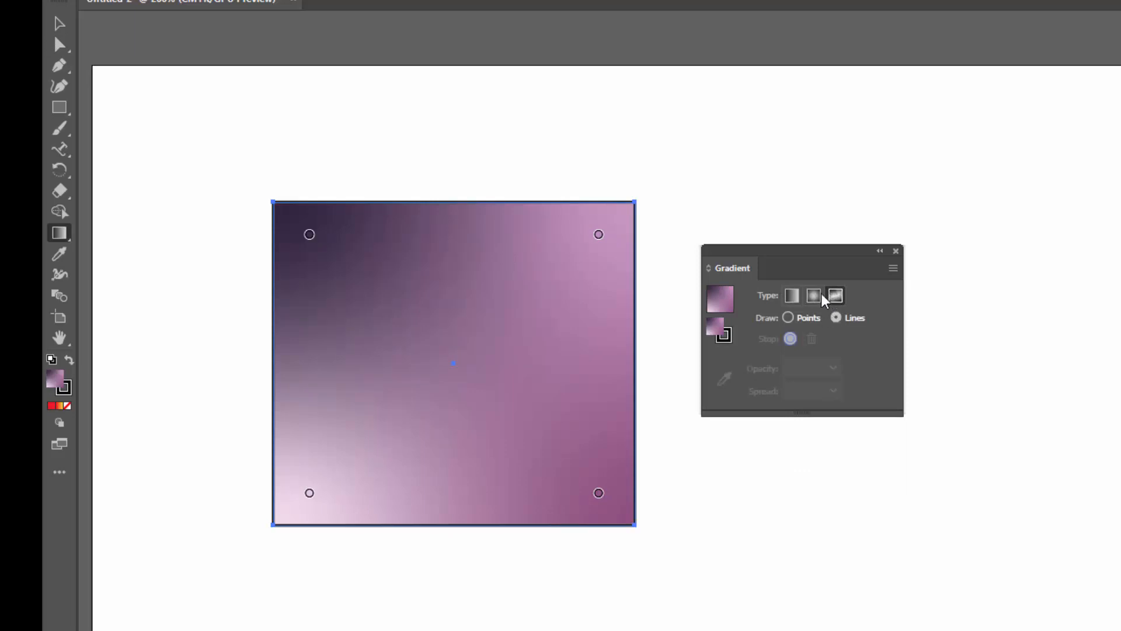
# Select and delete the rectangle
pyautogui.click(59, 24)
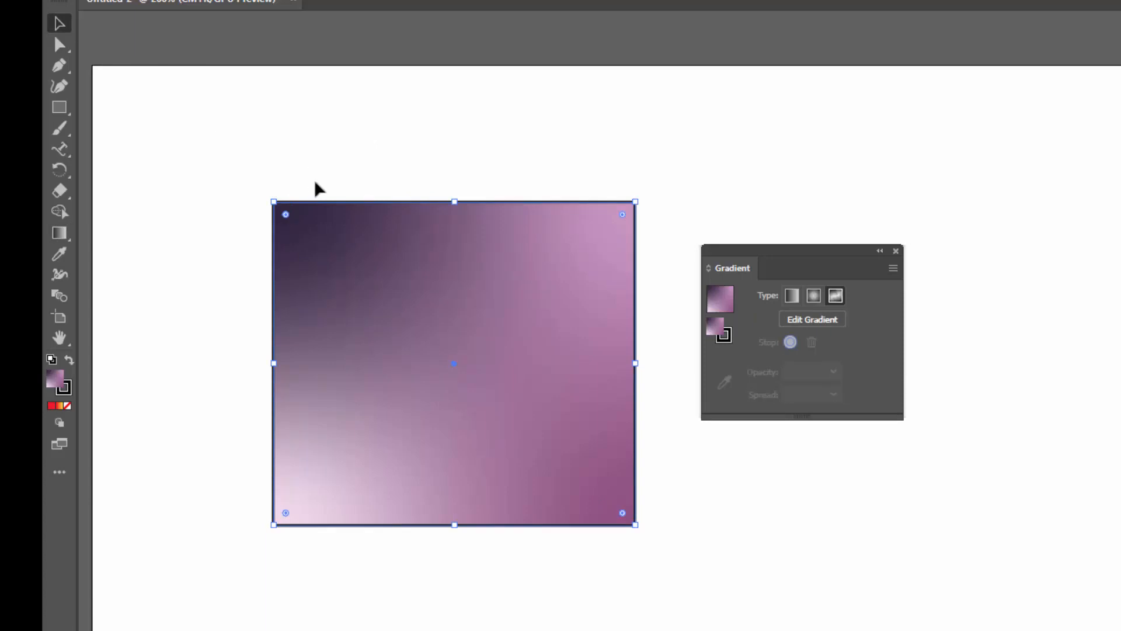
pyautogui.press('Delete')
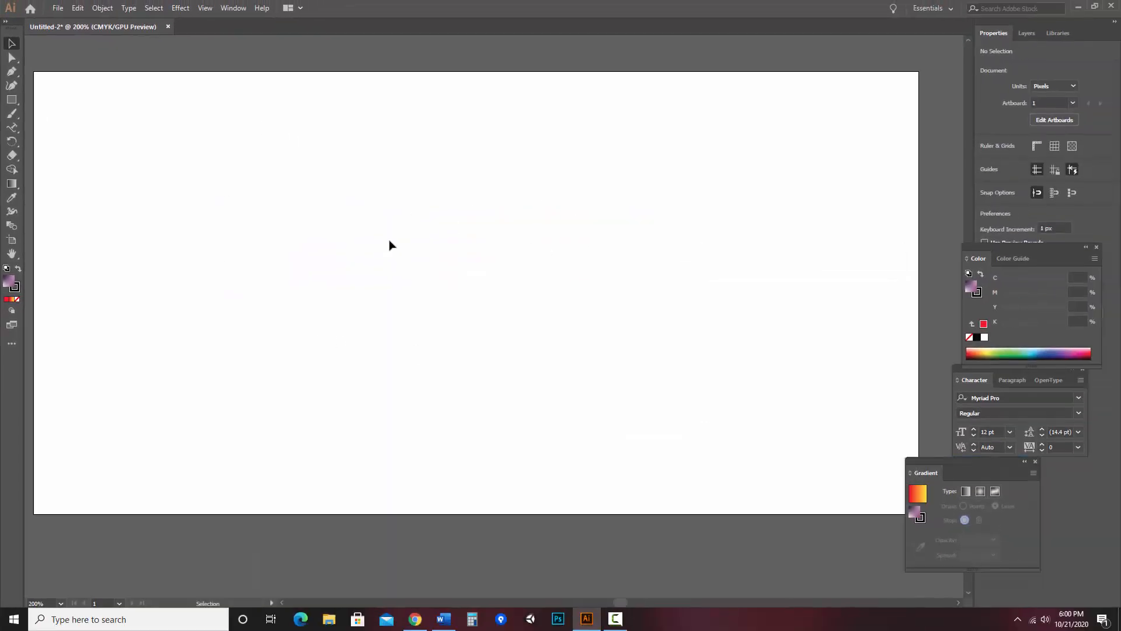
# Draw a new rectangle about 600 by 302 px covering the whole artboard
pyautogui.click(11, 101)
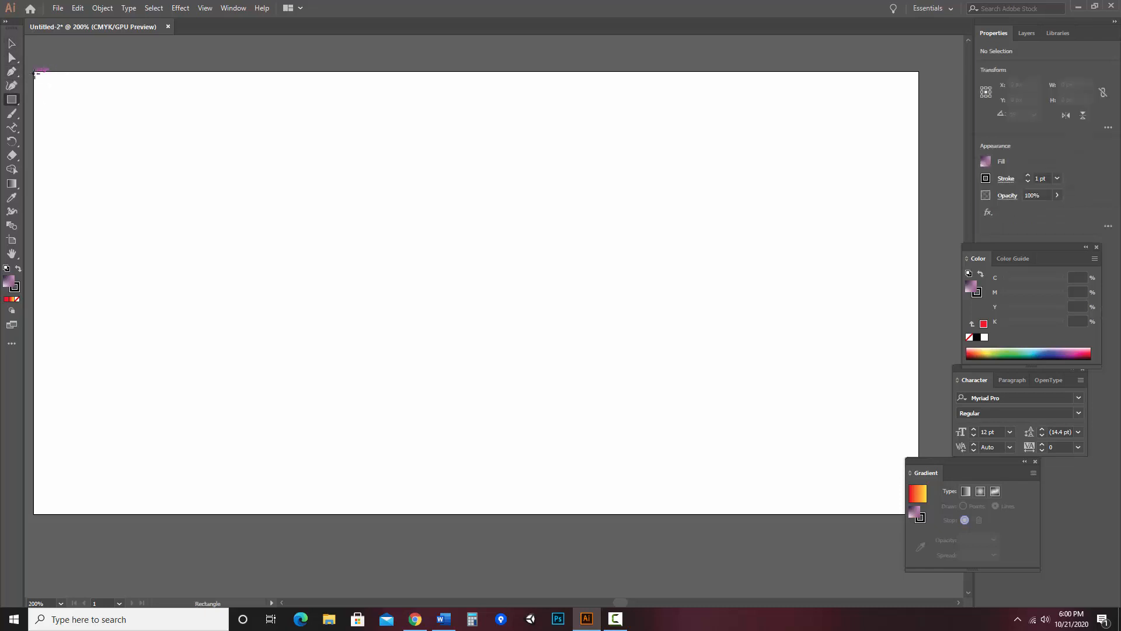
pyautogui.moveTo(34, 72); pyautogui.dragTo(919, 515)
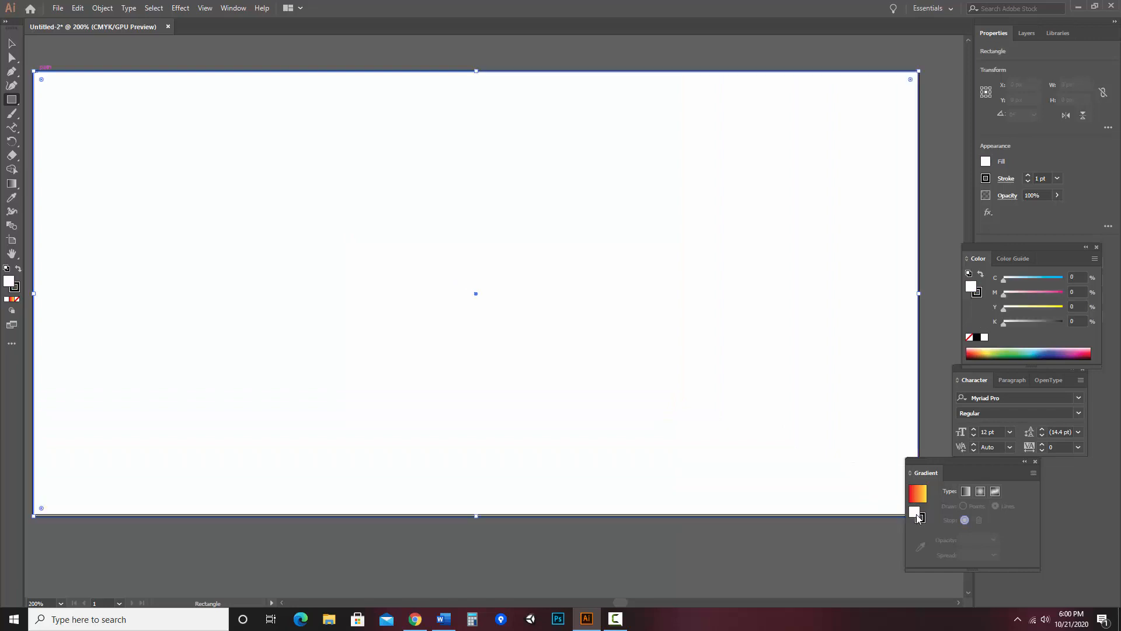
# Apply the red-to-yellow gradient fill to the new rectangle and move the Gradient panel over the artboard
pyautogui.click(12, 299)
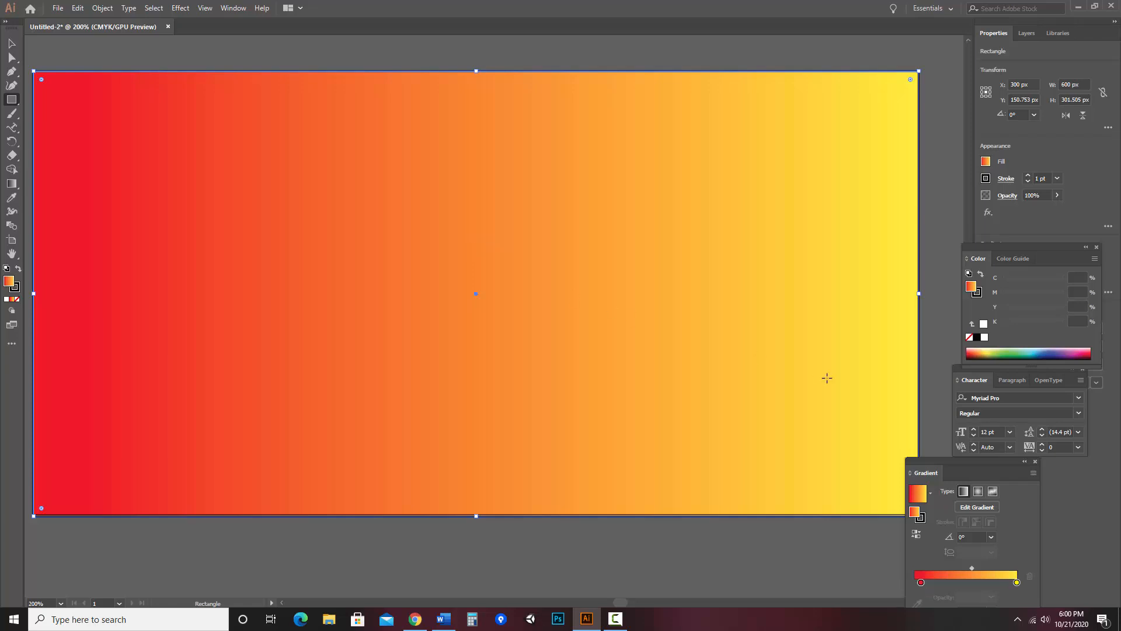
pyautogui.moveTo(1025, 456); pyautogui.dragTo(765, 266)
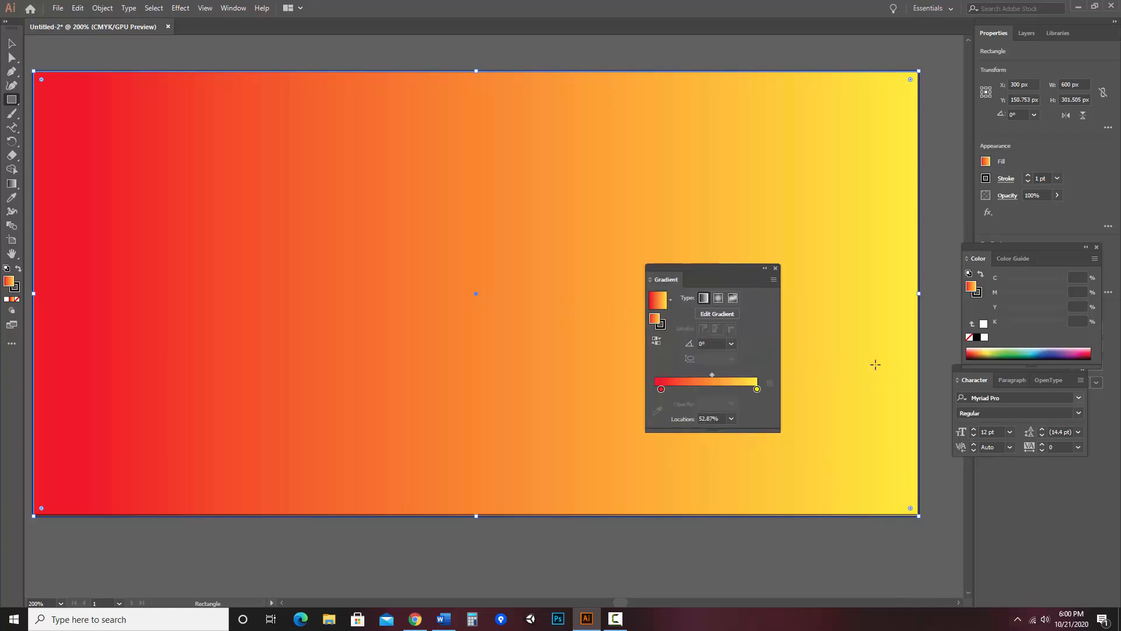